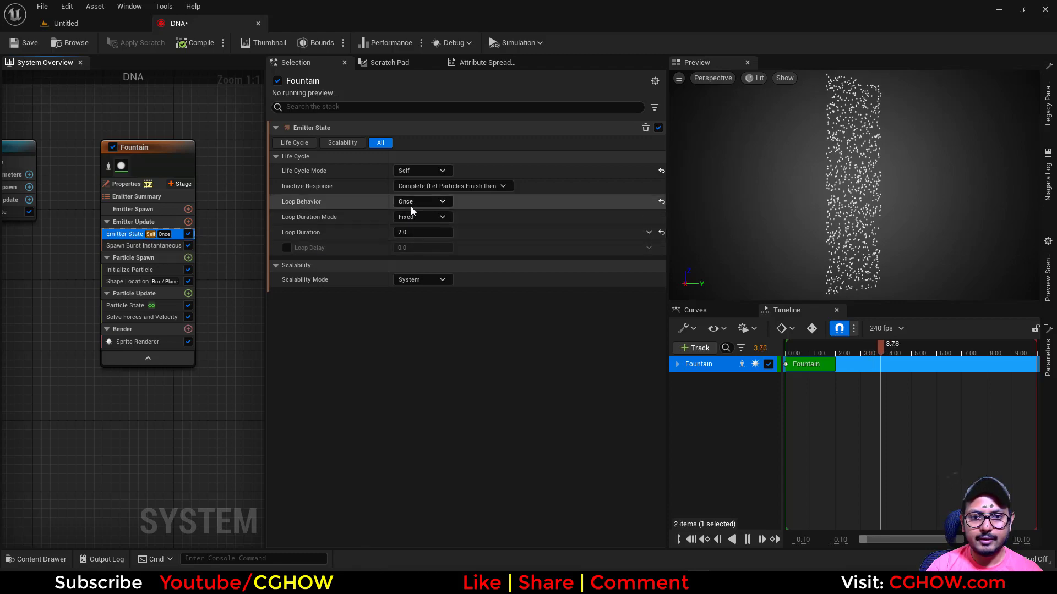
- Set the Spawn Burst Instantaneous spawn count of the Fountain emitter to 10000 and view the particle plane from an angle
left_click(140, 246)
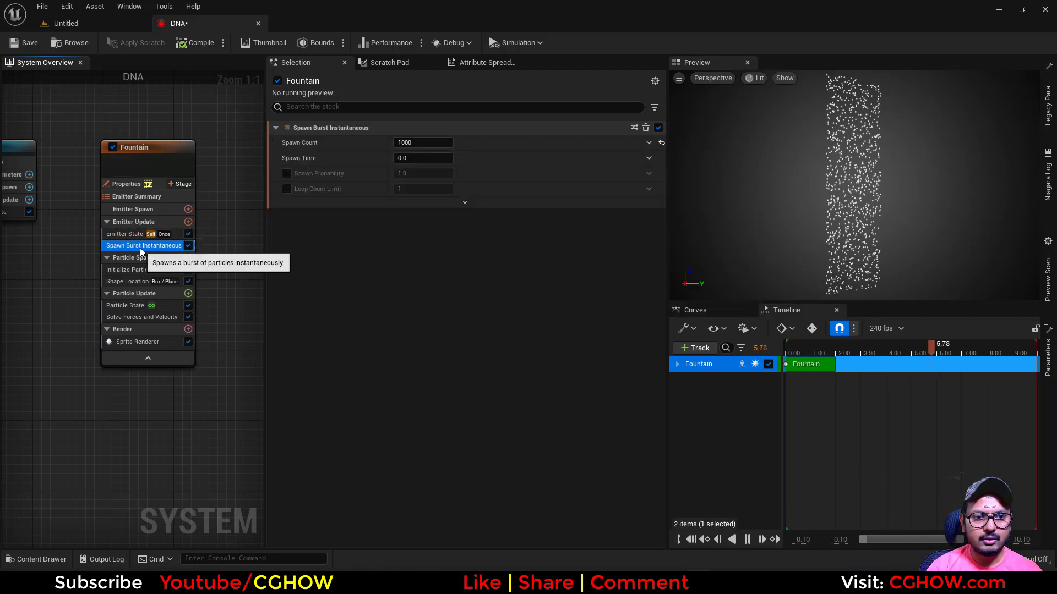
left_click(421, 143)
type("10000")
key("Return")
left_click_drag(862, 220, 875, 152)
scroll(863, 221, "down", 3)
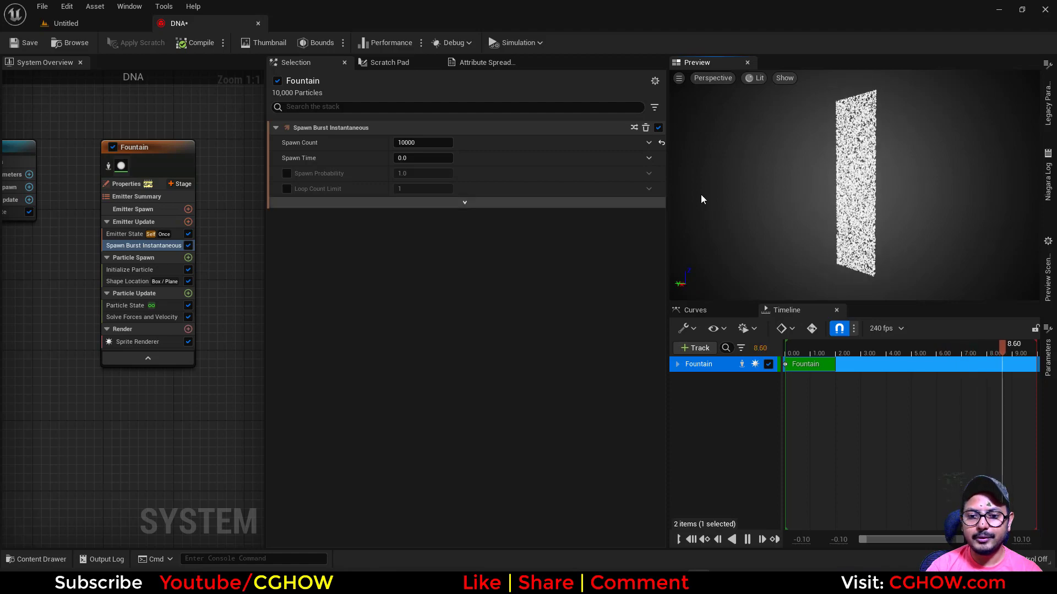
- Look at the DNA helix reference image in the web browser and return to the Niagara editor
left_click(575, 583)
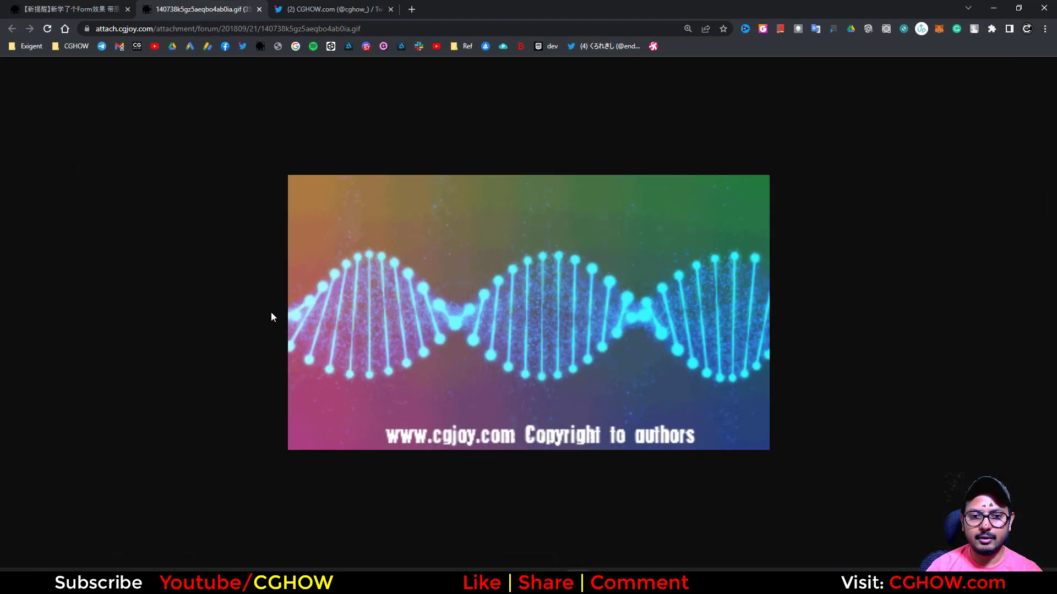
left_click(993, 8)
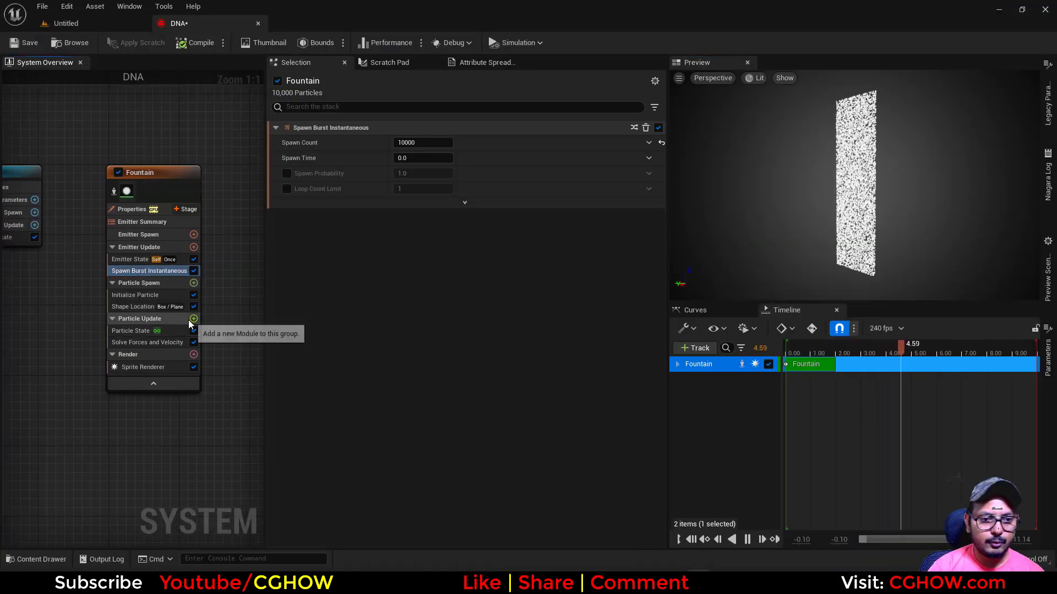
- Add a Spin module to Particle Update and set its Z value to about 42.47
left_click(194, 319)
scroll(249, 272, "down", 6)
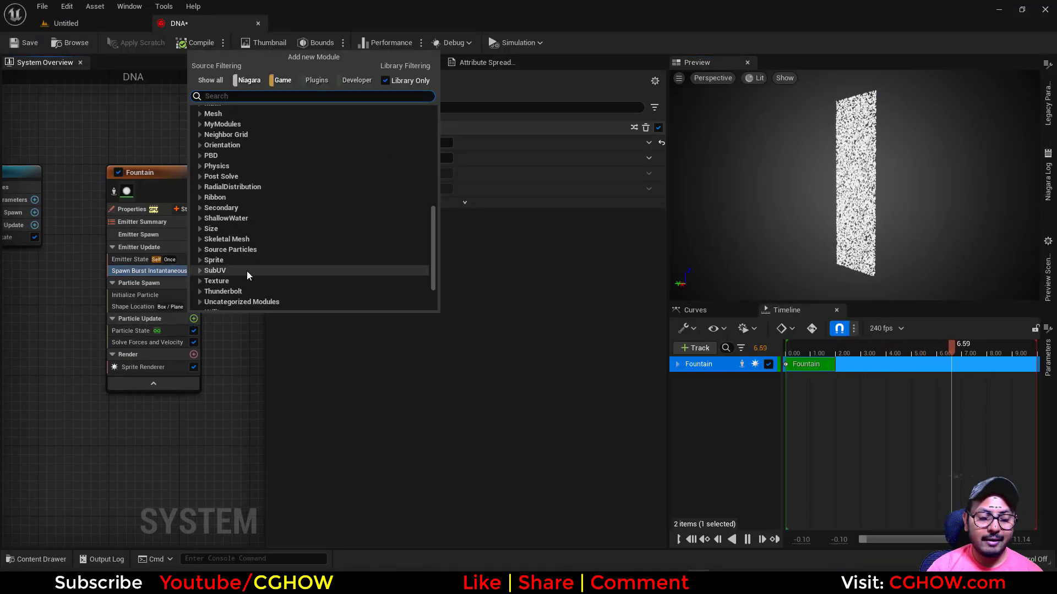
type("spin")
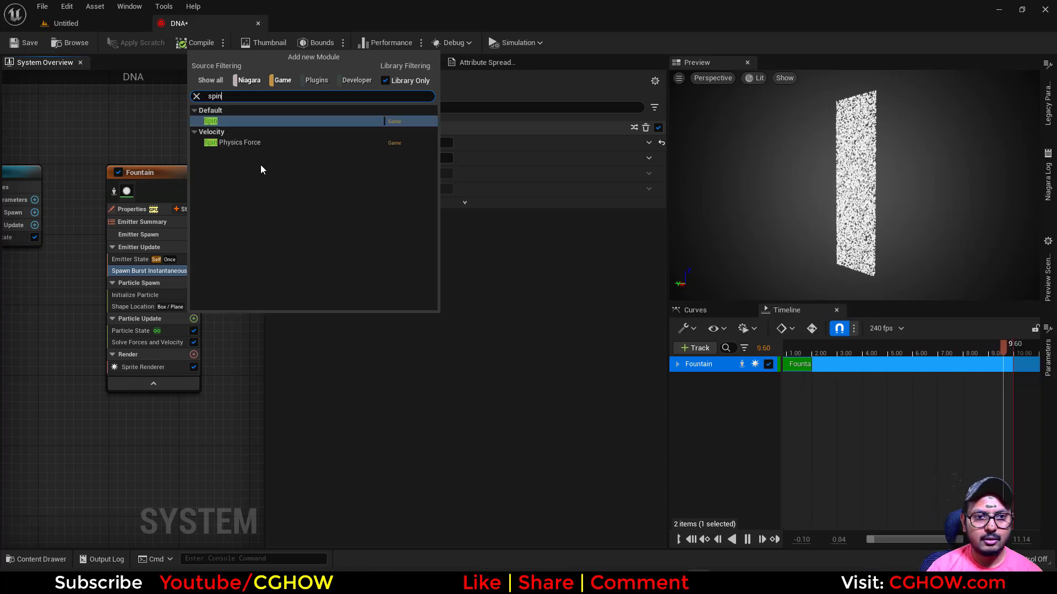
left_click(216, 121)
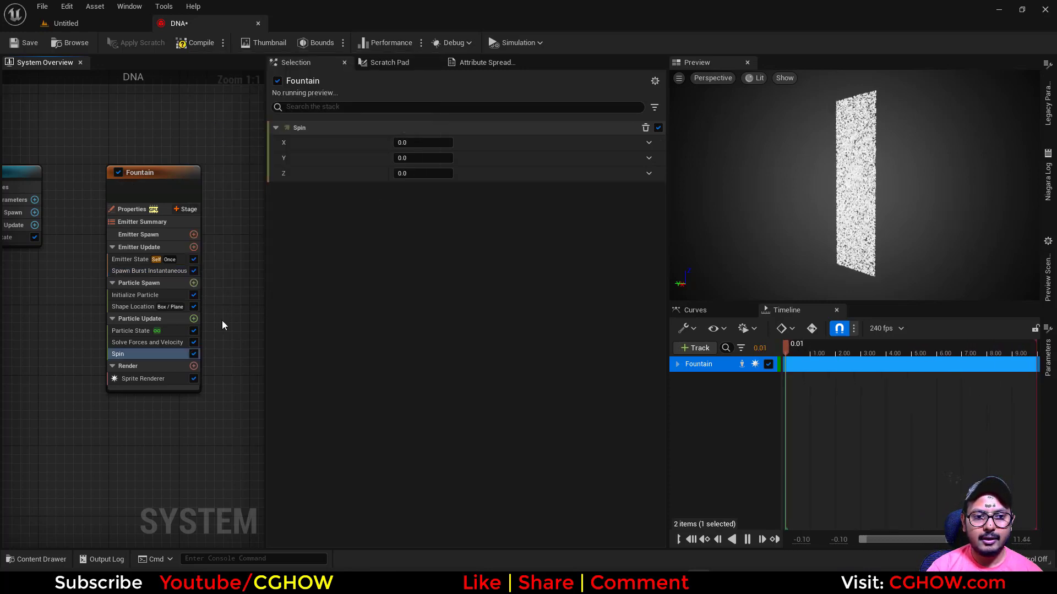
mouse_move(802, 351)
left_mouse_down()
mouse_move(811, 352)
mouse_move(800, 352)
left_mouse_up()
left_click(423, 173)
left_click_drag(423, 173, 487, 173)
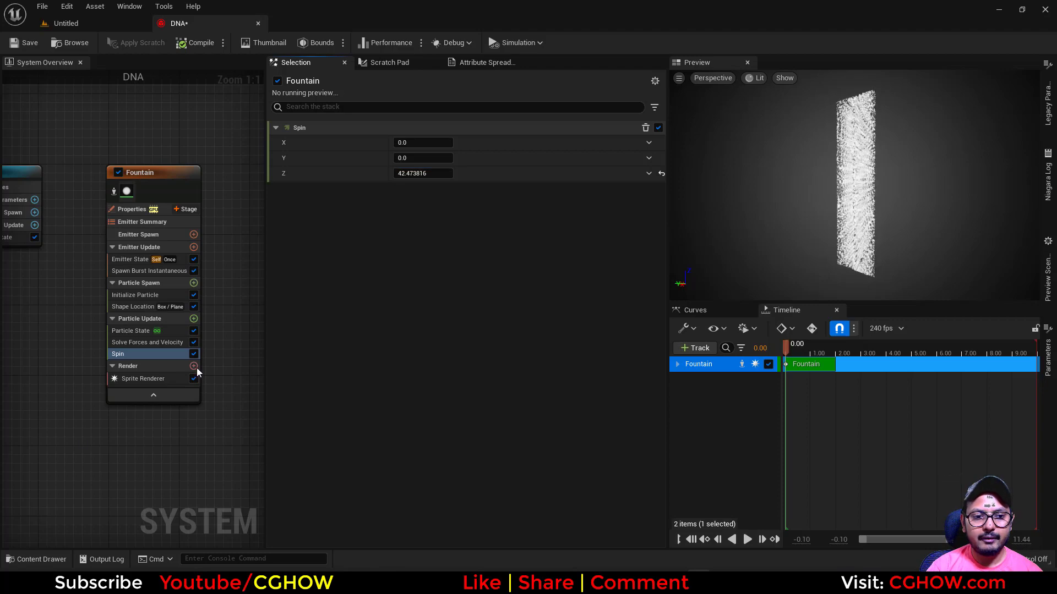
- Inspect the Spin module's node graph, close it, and delete the Spin module from Particle Update
double_click(153, 355)
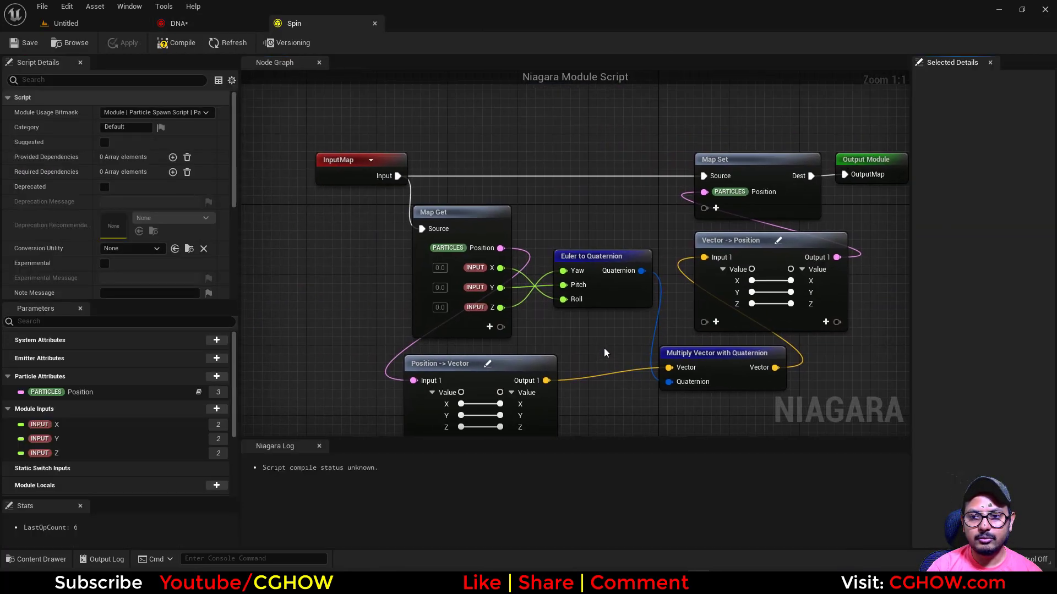
right_click_drag(582, 345, 580, 298)
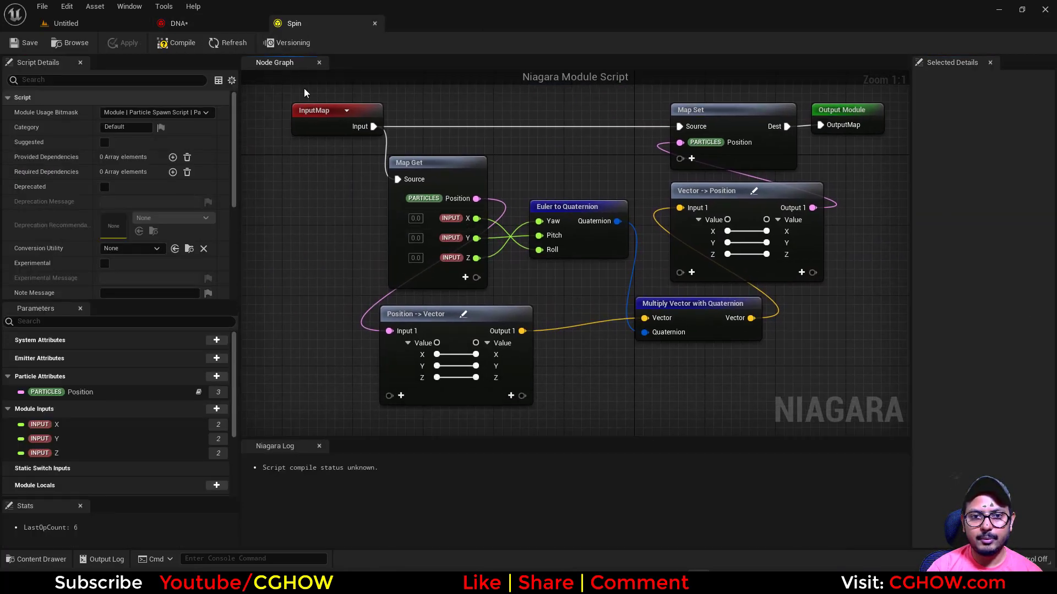
left_click(376, 24)
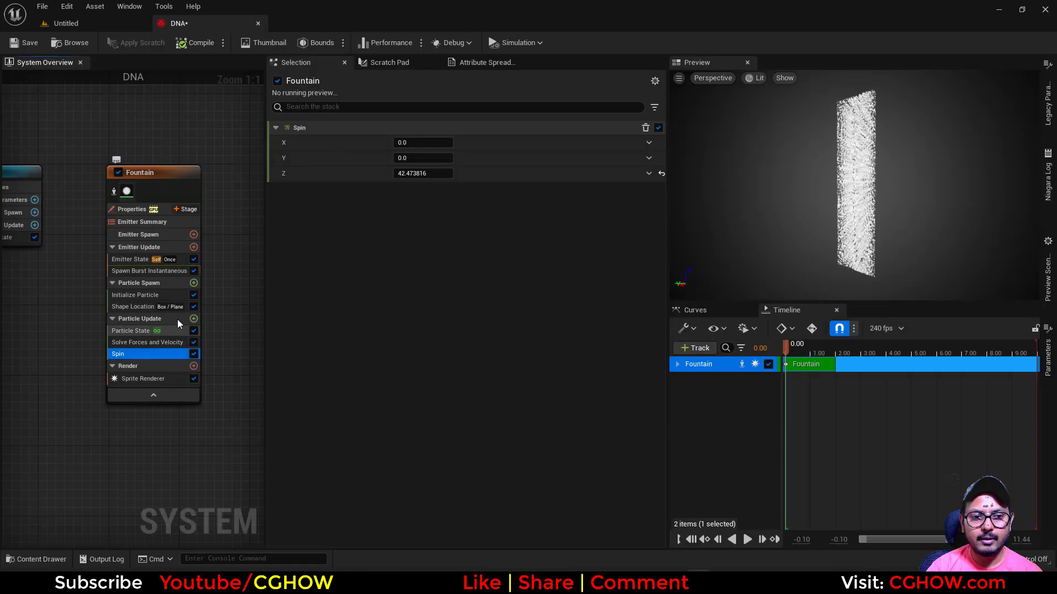
key("Delete")
- Add a new scratch pad module to Particle Update and rename it twist
left_click(194, 318)
scroll(310, 215, "down", 10)
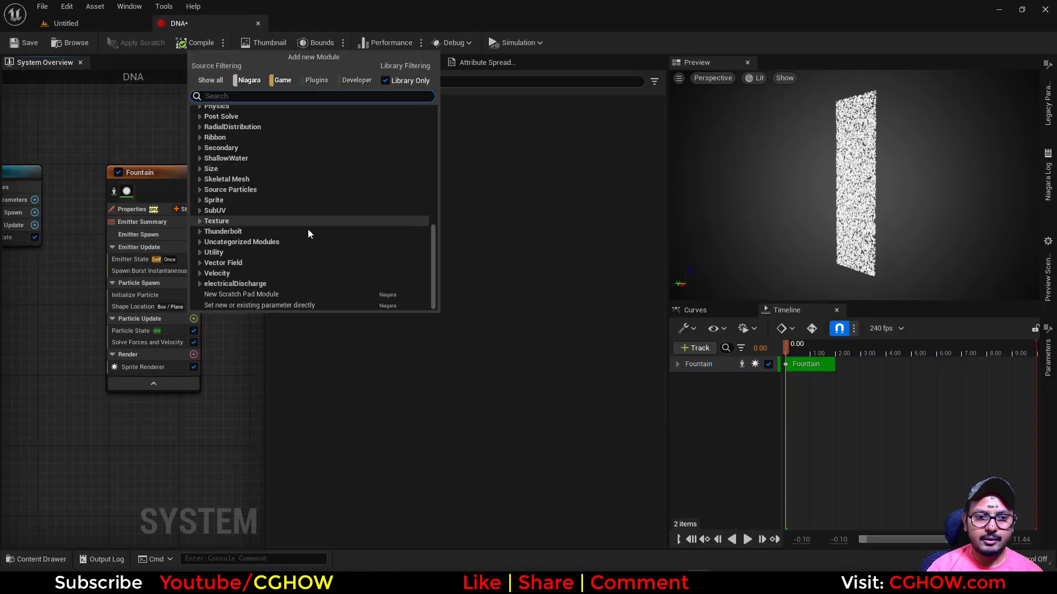
left_click(236, 290)
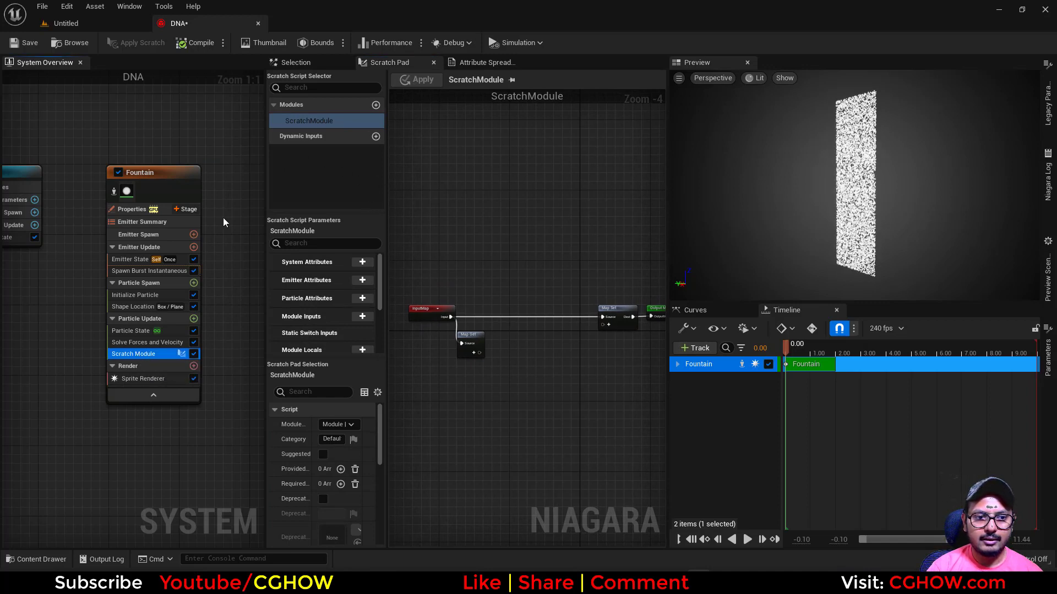
double_click(320, 121)
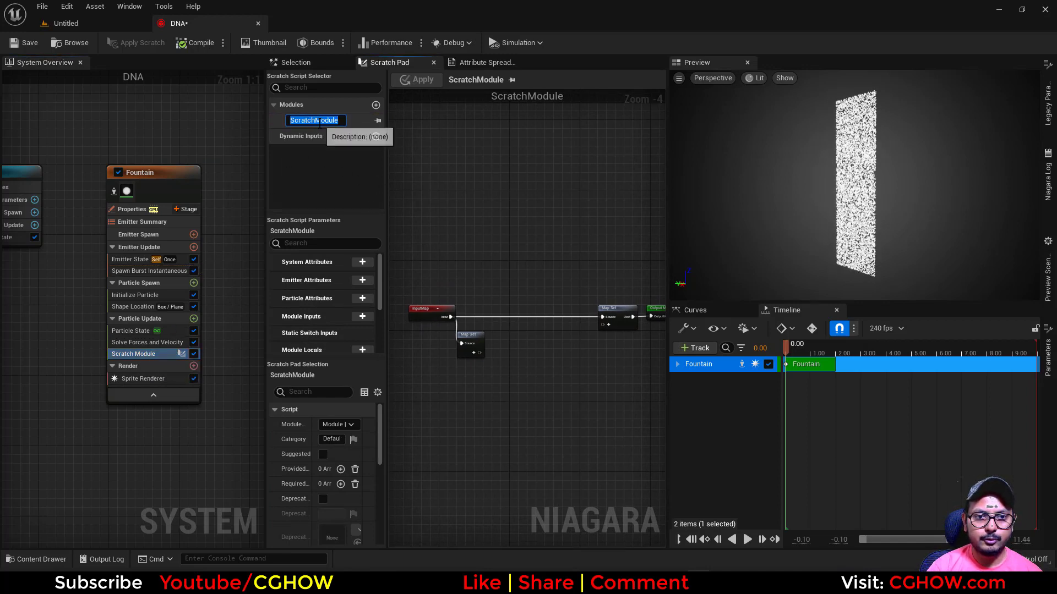
type("twi")
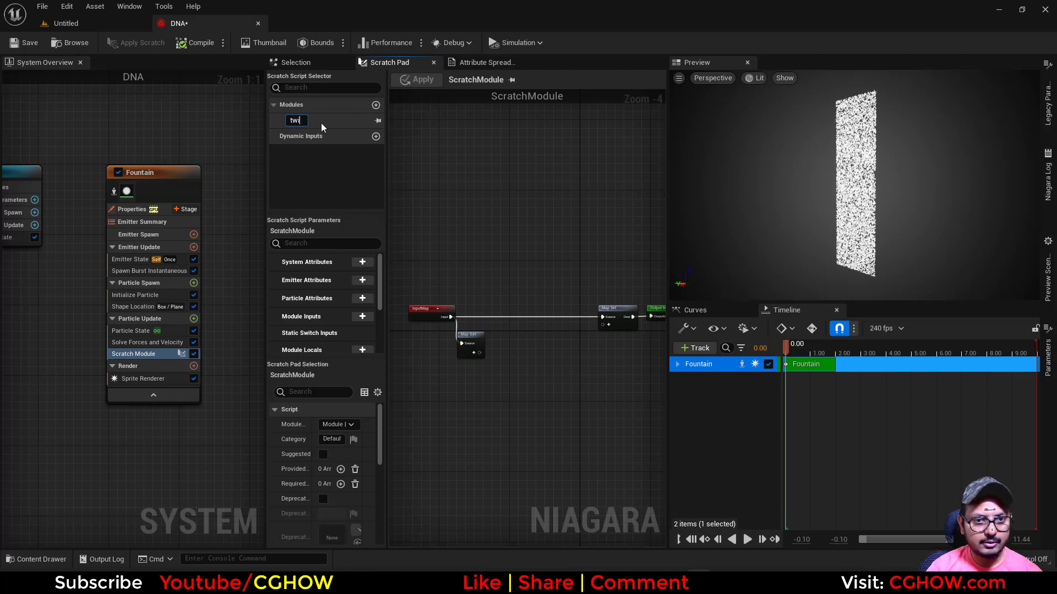
type("st")
key("Return")
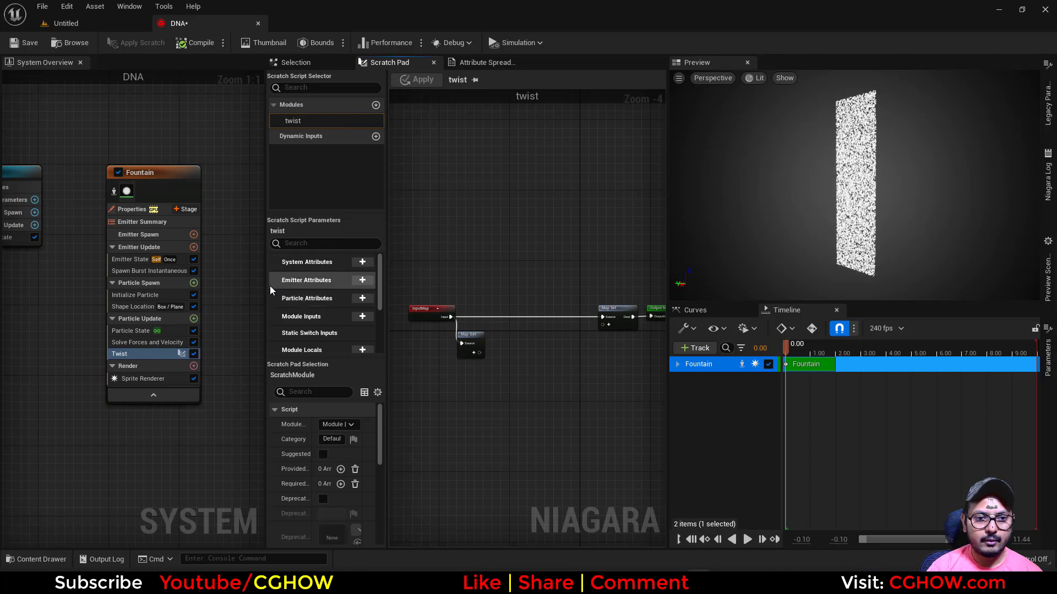
- Move the Twist module into Particle Spawn below Shape Location and widen the scratch pad graph area
left_click_drag(266, 286, 207, 285)
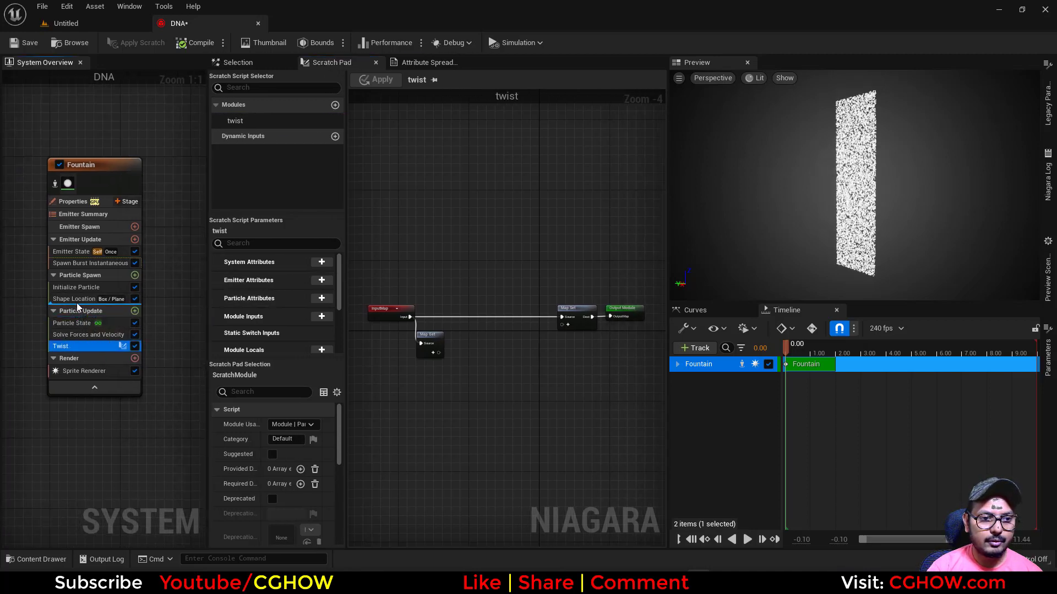
left_click_drag(77, 307, 77, 307)
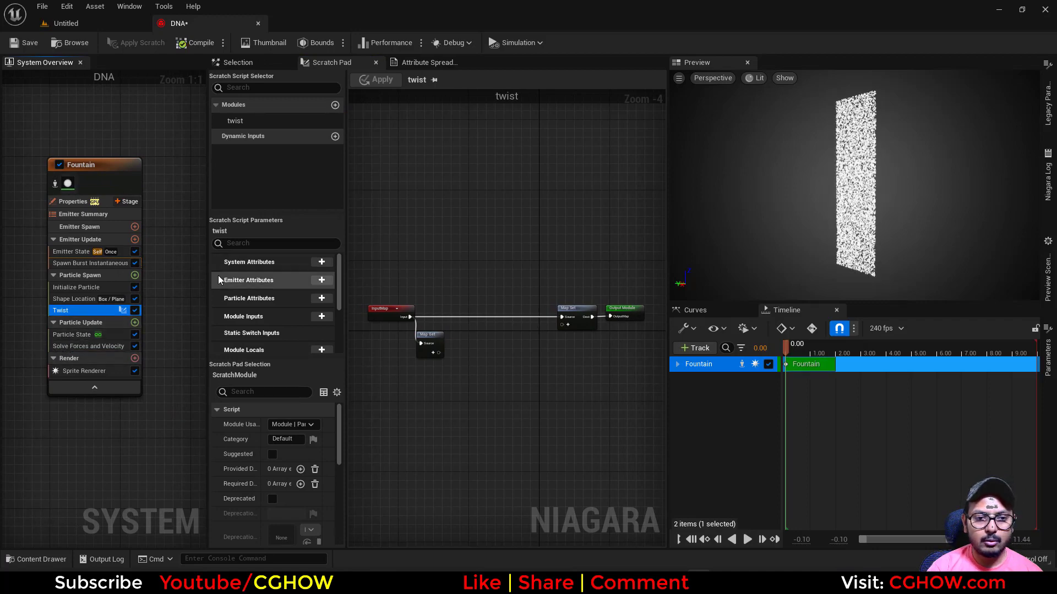
left_click_drag(346, 247, 322, 273)
- Add the Particles Position parameter to the Map Get node in the twist graph
right_click_drag(424, 364, 421, 302)
scroll(422, 305, "up", 5)
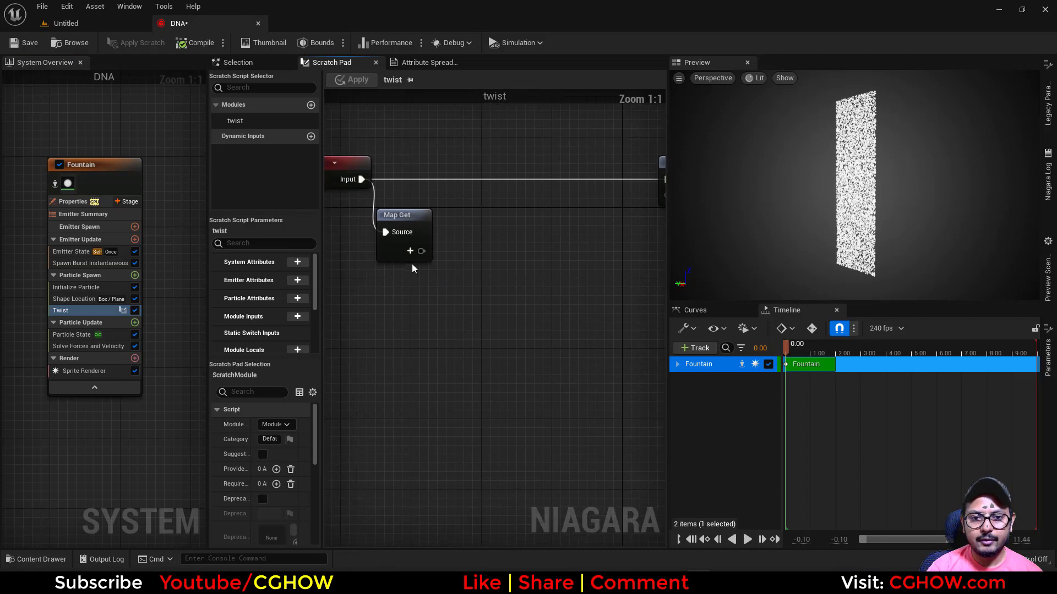
left_click(408, 252)
type("pos")
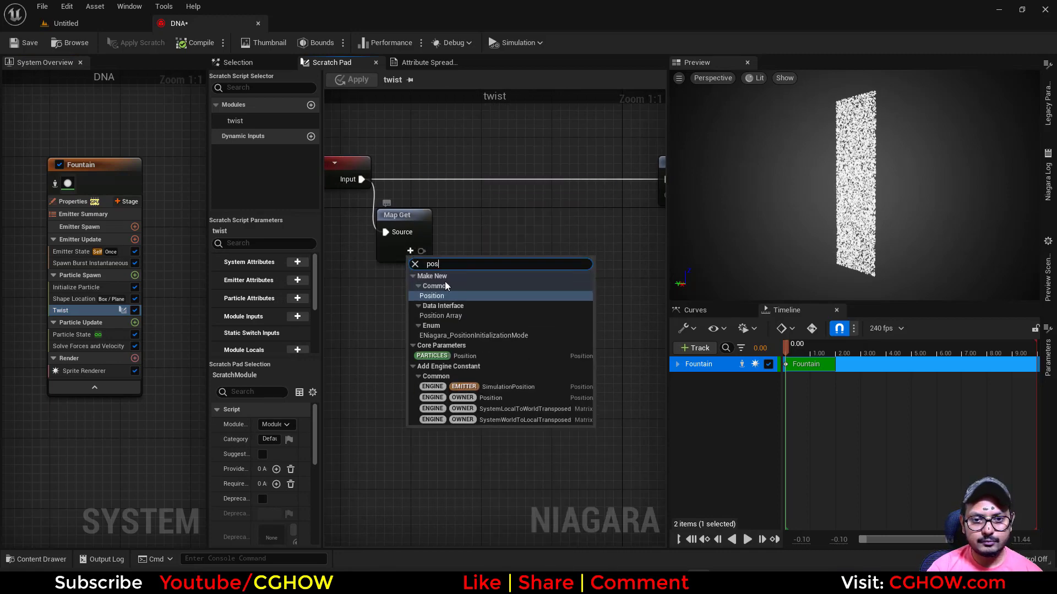
left_click(465, 356)
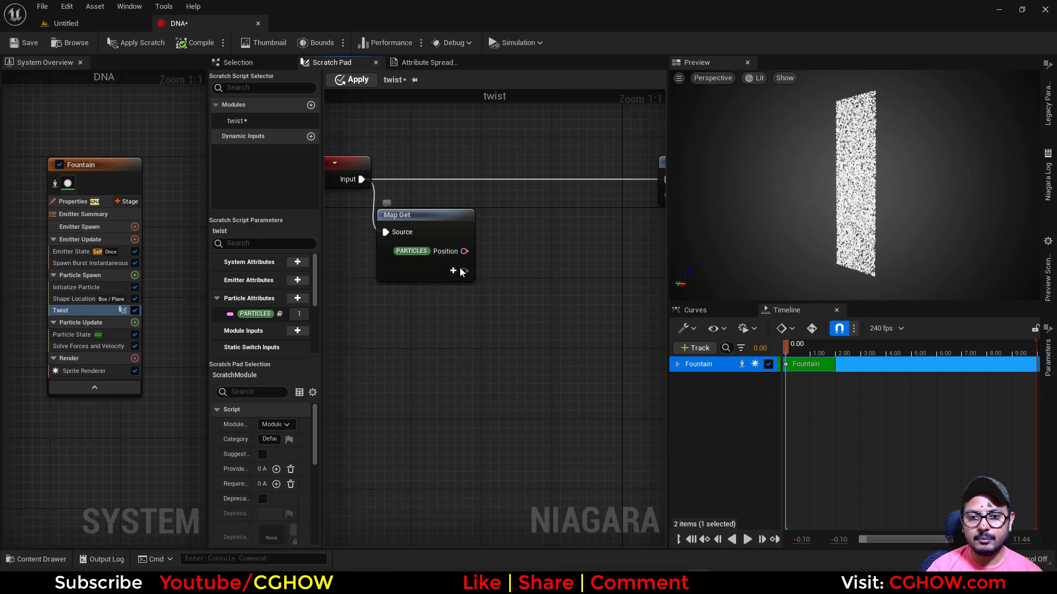
- Connect Particles Position to a new Position to Vector node and place that node beneath Map Get
right_click_drag(468, 250, 424, 246)
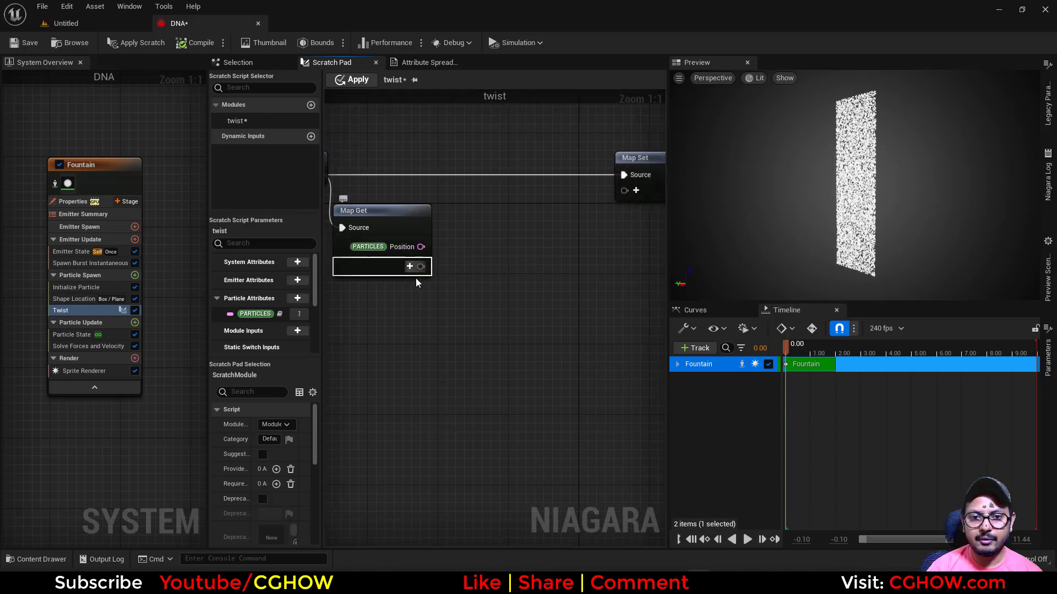
right_click_drag(416, 283, 427, 263)
left_click_drag(433, 226, 395, 302)
type("vec")
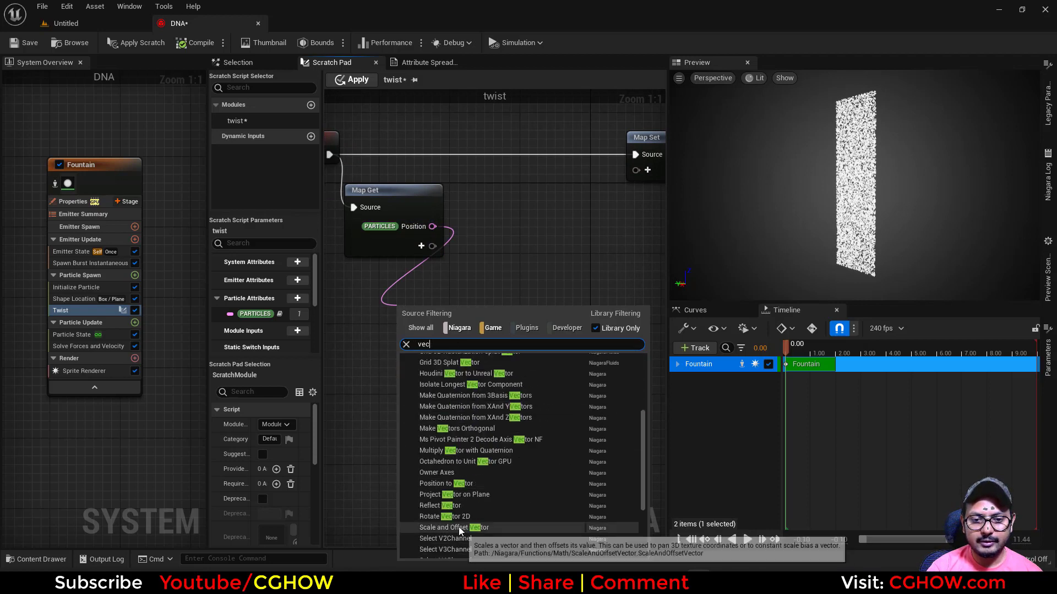
left_click(447, 483)
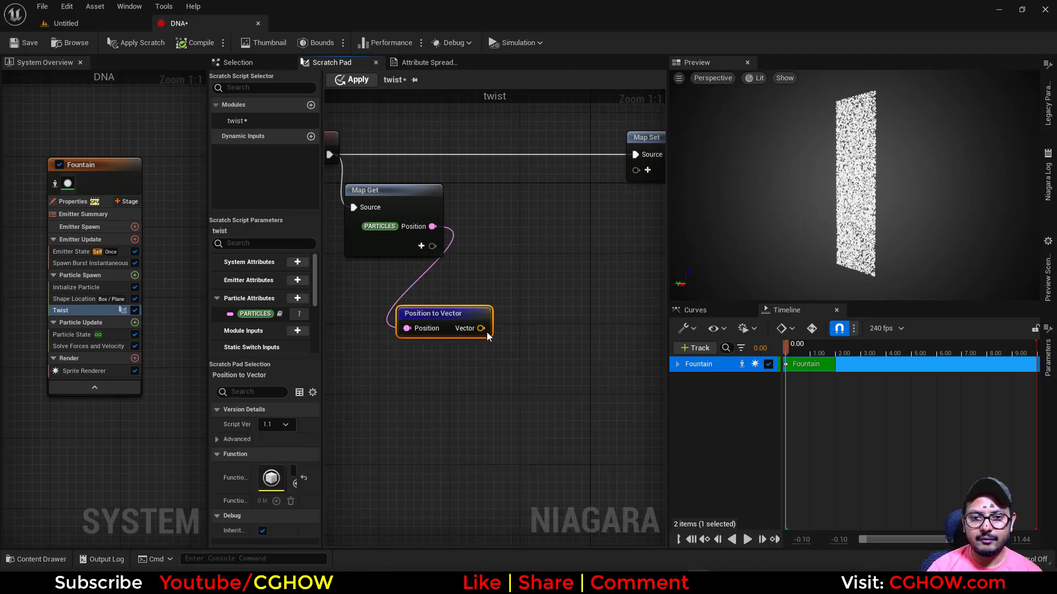
left_click_drag(456, 312, 377, 286)
- Add a new float input to the Map Get node and name it z
right_click_drag(423, 279, 406, 313)
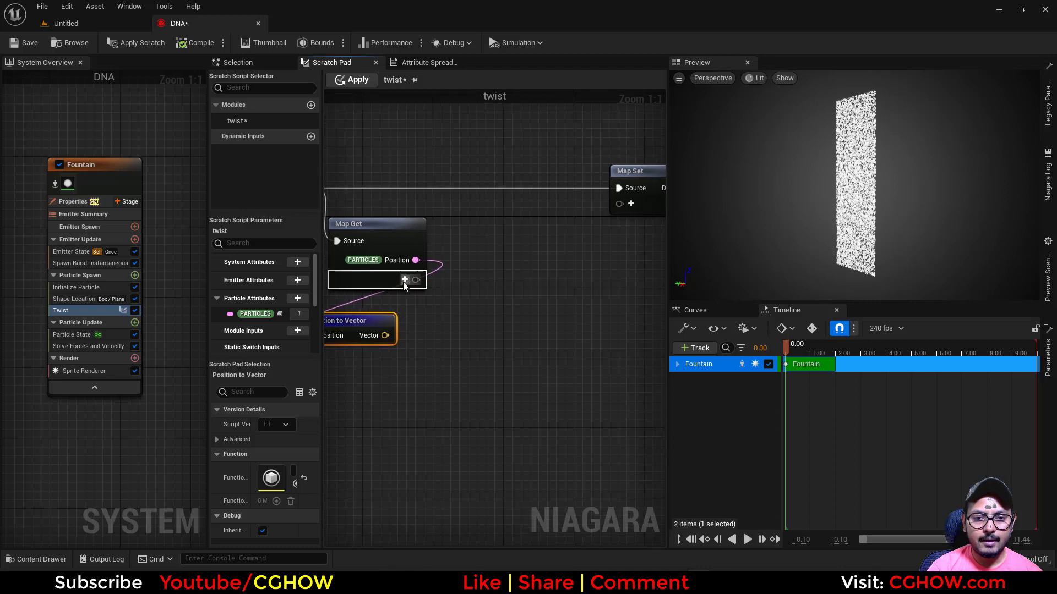
left_click(404, 280)
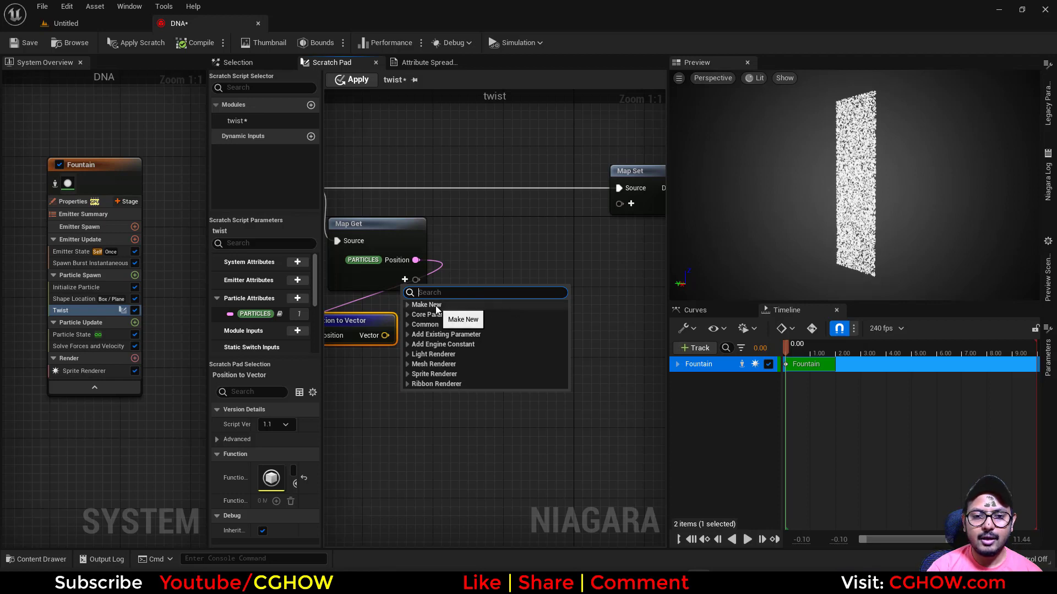
type("flo")
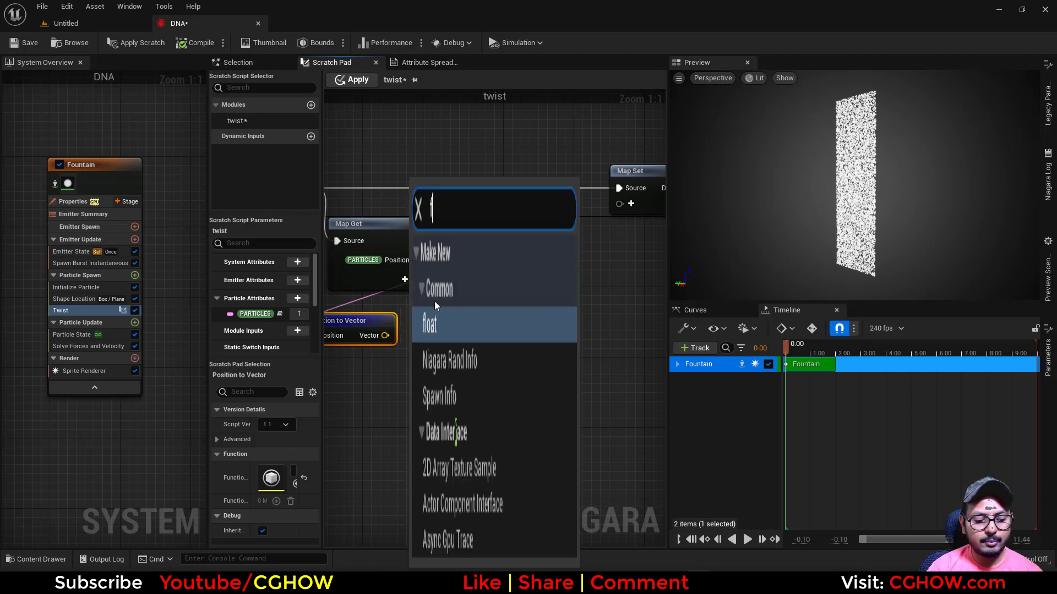
left_click(428, 326)
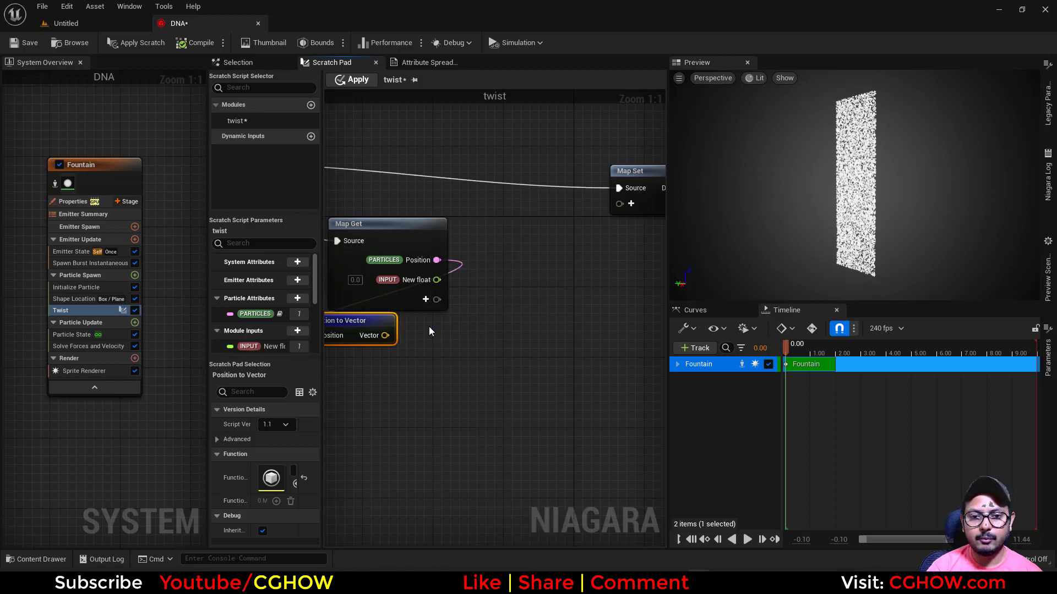
double_click(416, 281)
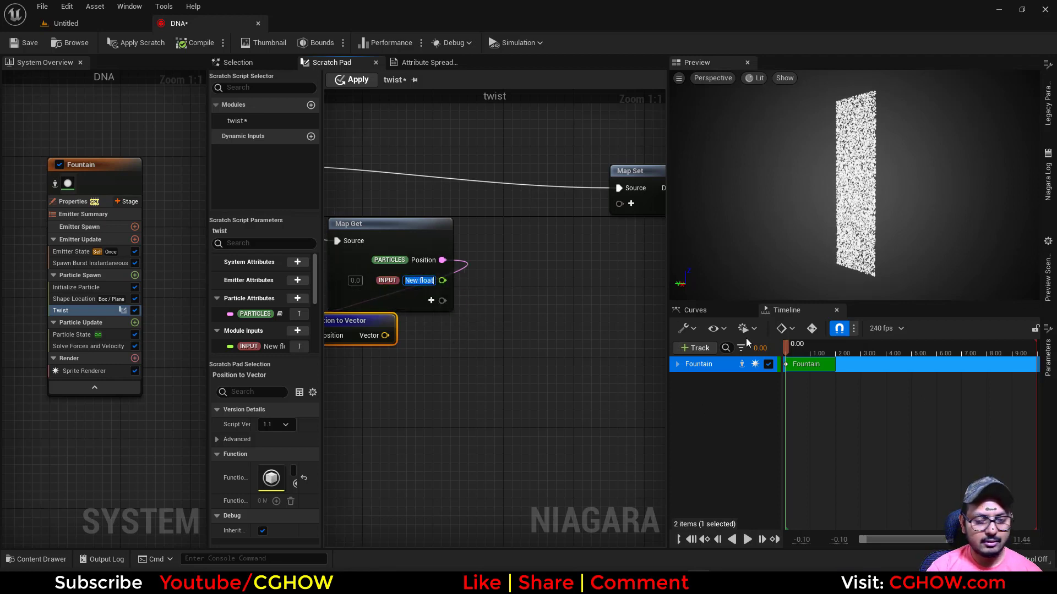
type("z")
key("Return")
- Add an Euler to Quaternion node beside Map Get and connect the z input to its Yaw
right_click(457, 268)
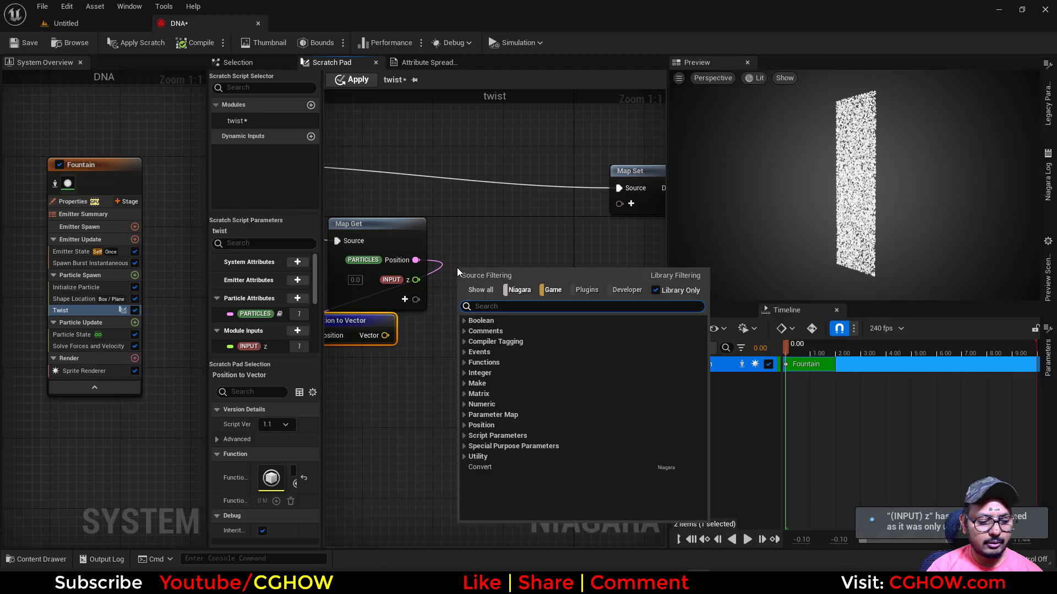
type("eul")
left_click(517, 353)
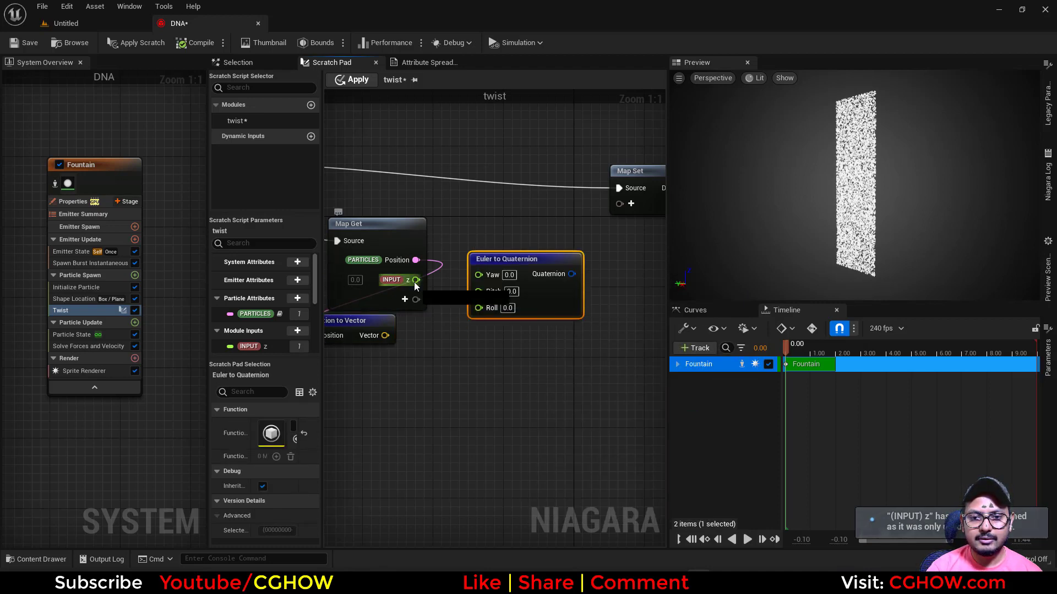
left_click_drag(414, 281, 486, 278)
left_click_drag(542, 305, 543, 310)
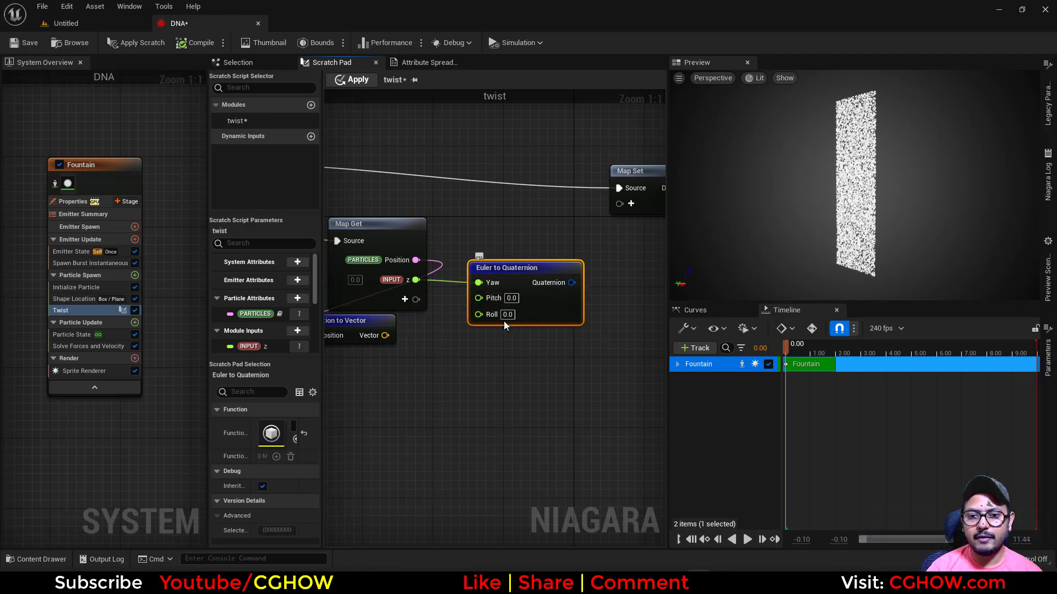
mouse_move(537, 314)
left_mouse_down()
mouse_move(510, 309)
mouse_move(527, 319)
left_mouse_up()
right_click(438, 345)
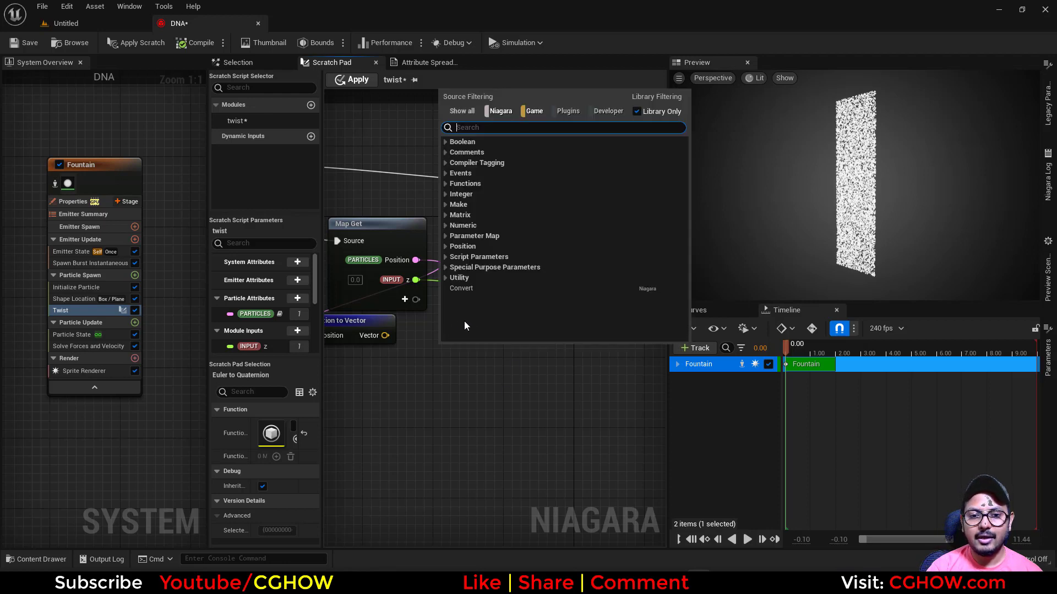
left_click(453, 355)
left_click_drag(478, 304, 455, 321)
left_click(418, 345)
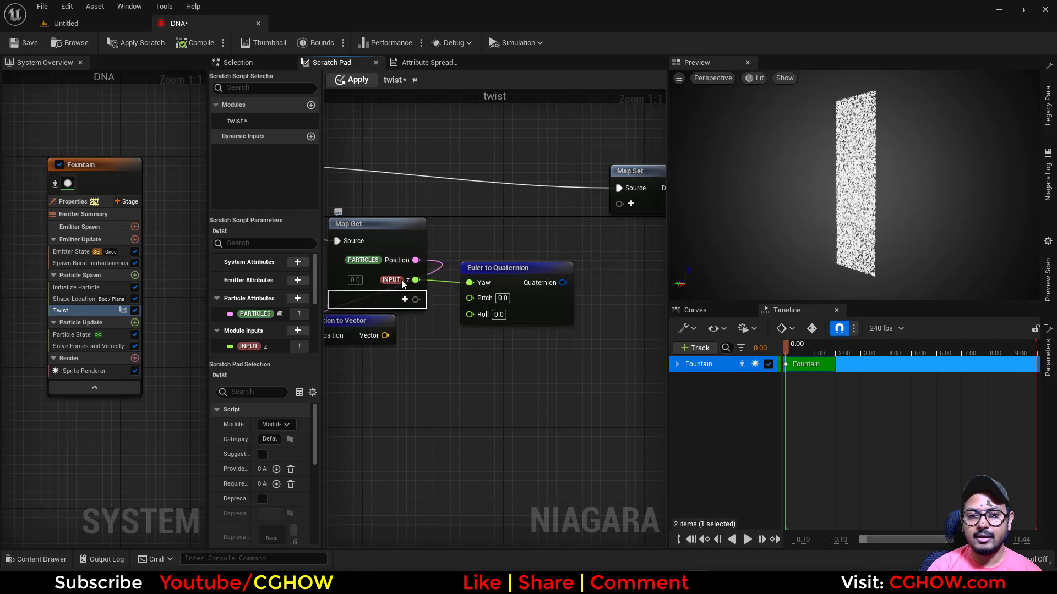
right_click_drag(425, 348, 391, 342)
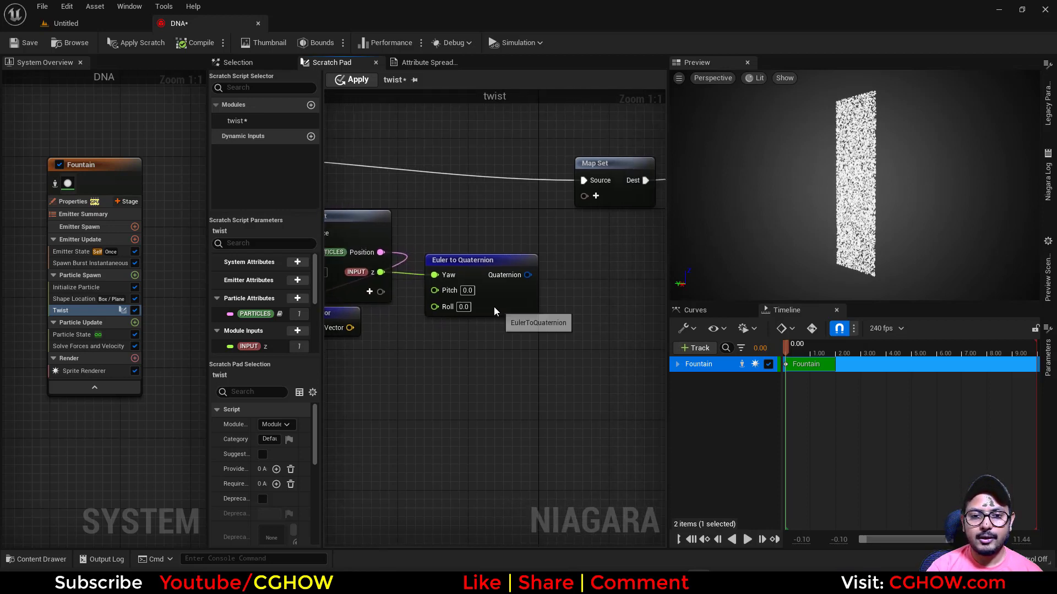
- Add a Multiply Vector with Quaternion node and feed it the Euler to Quaternion result and the converted position vector
left_click_drag(494, 307, 476, 307)
right_click(537, 285)
type("vector mu")
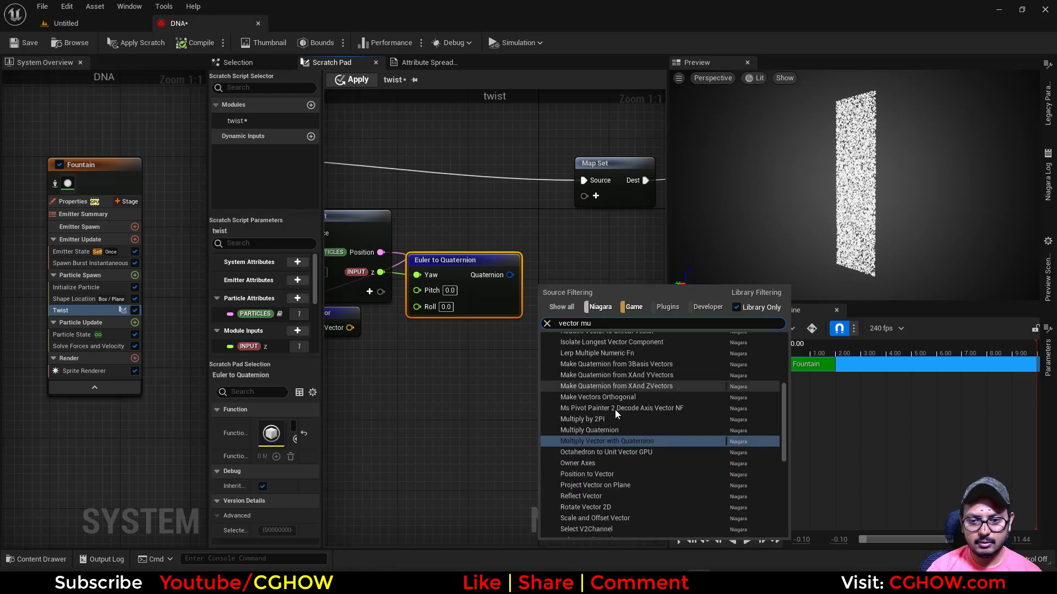
left_click(624, 440)
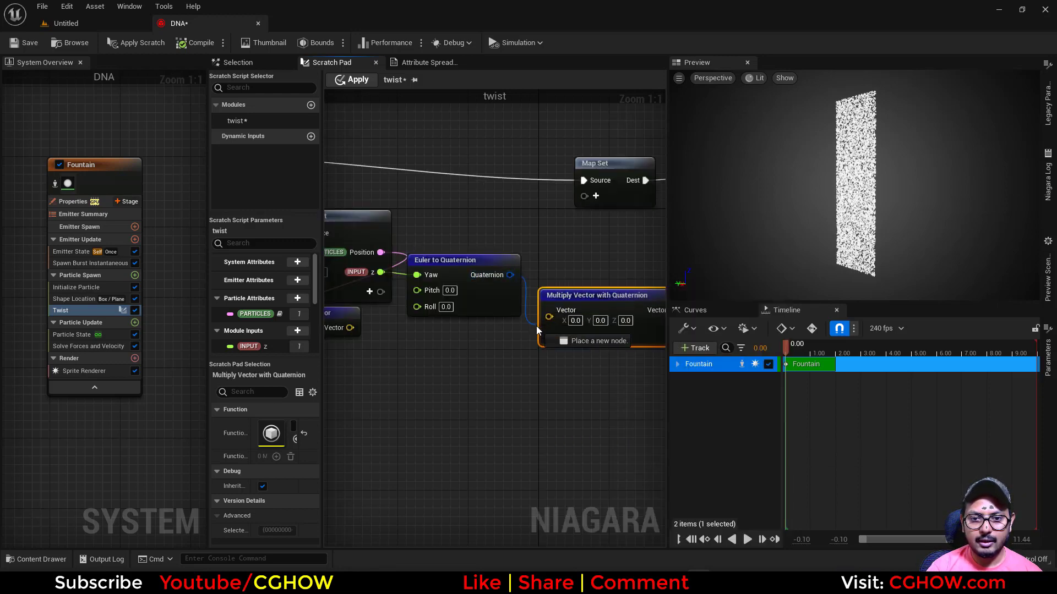
left_click_drag(348, 330, 349, 329)
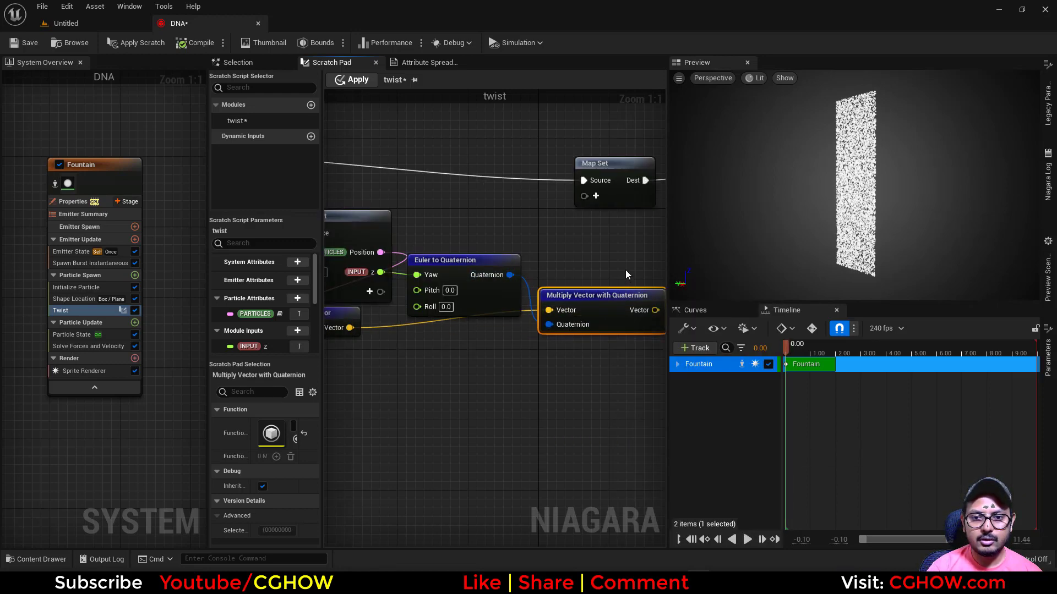
- Add the existing Particles Position parameter to the Map Set node
right_click_drag(625, 270, 470, 288)
left_click(440, 215)
type("po")
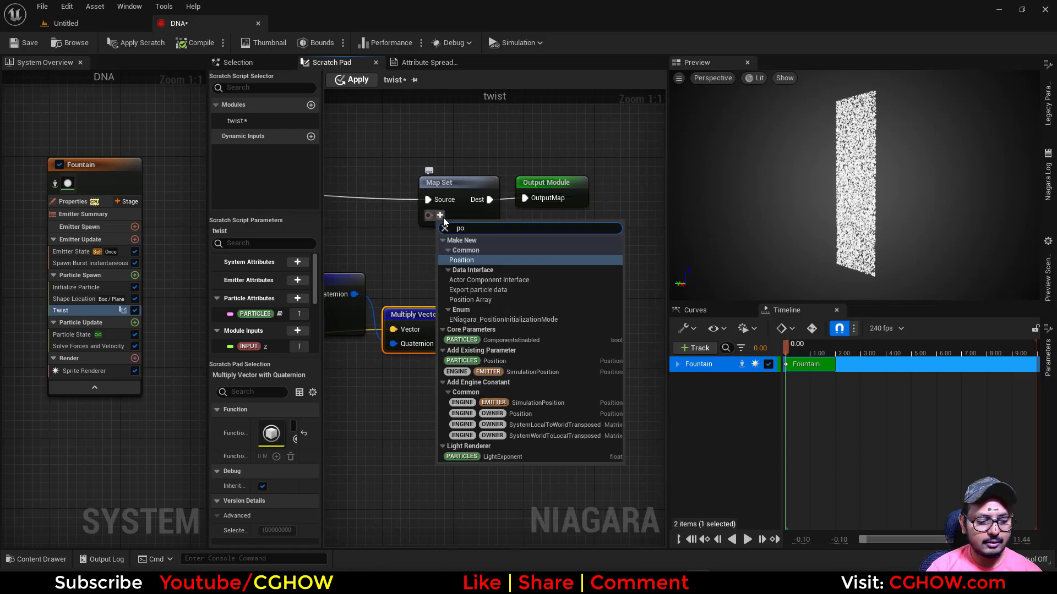
type("s")
left_click(501, 323)
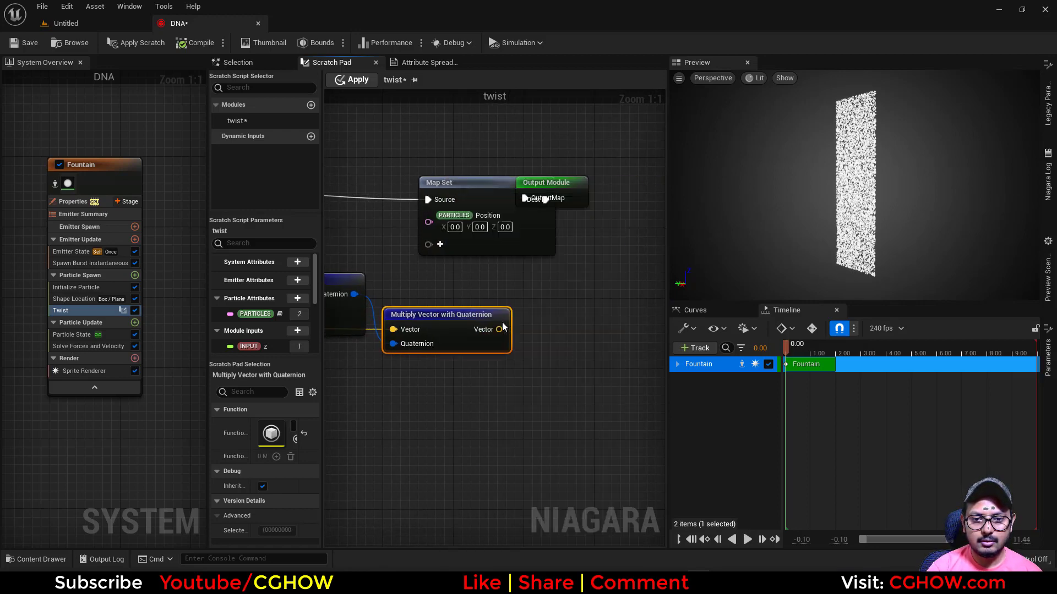
- Connect the multiplied vector to Particles Position on Map Set through a Vector -> Position conversion and apply the twist script
left_click_drag(501, 329, 434, 229)
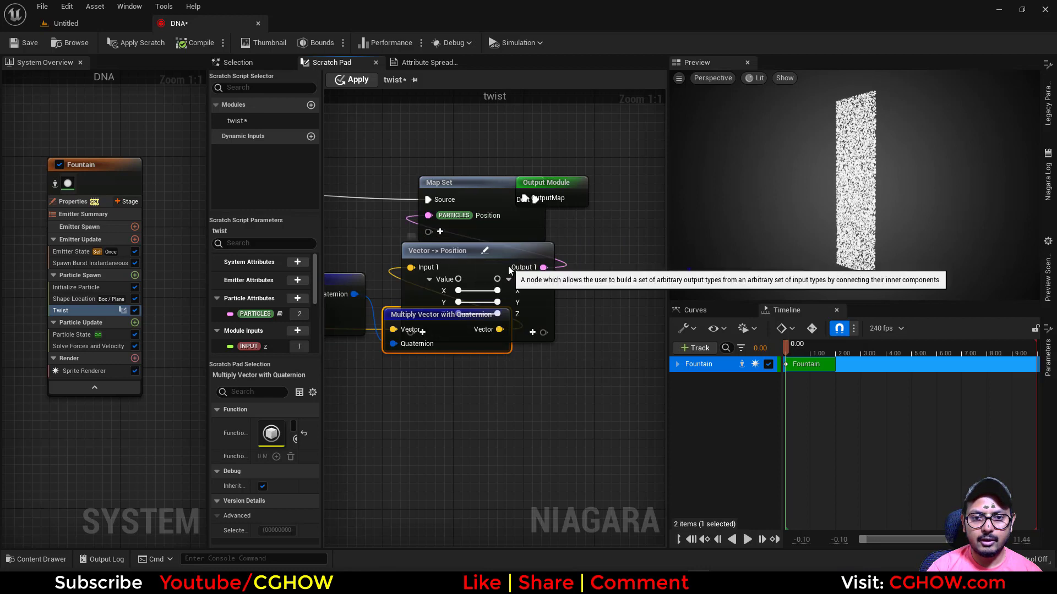
left_click_drag(506, 268, 598, 308)
left_click(358, 80)
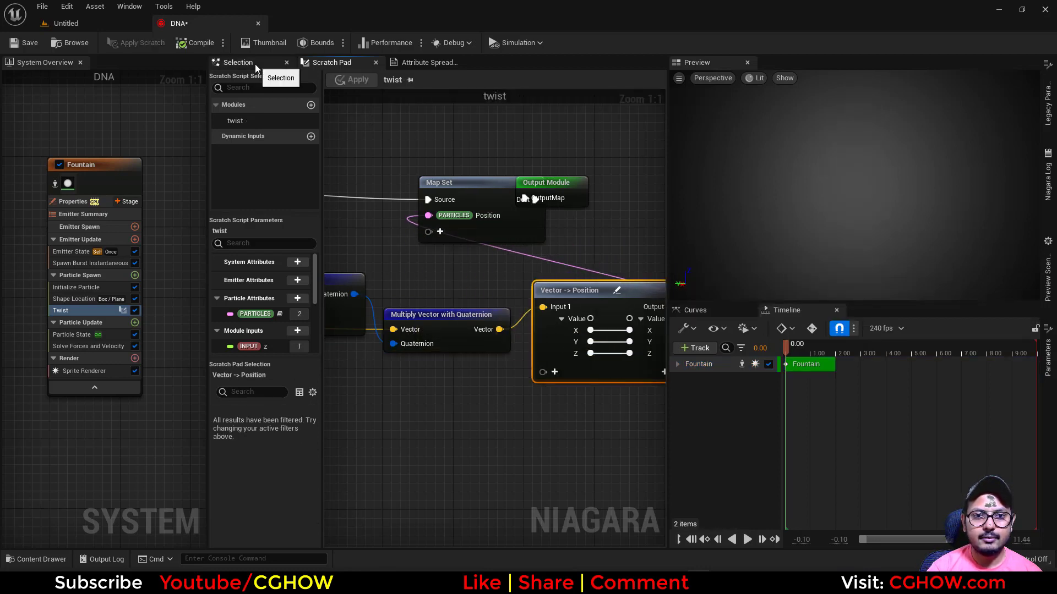
- Set the Twist module's z to about 127 and move the module into Particle Update
left_click(255, 64)
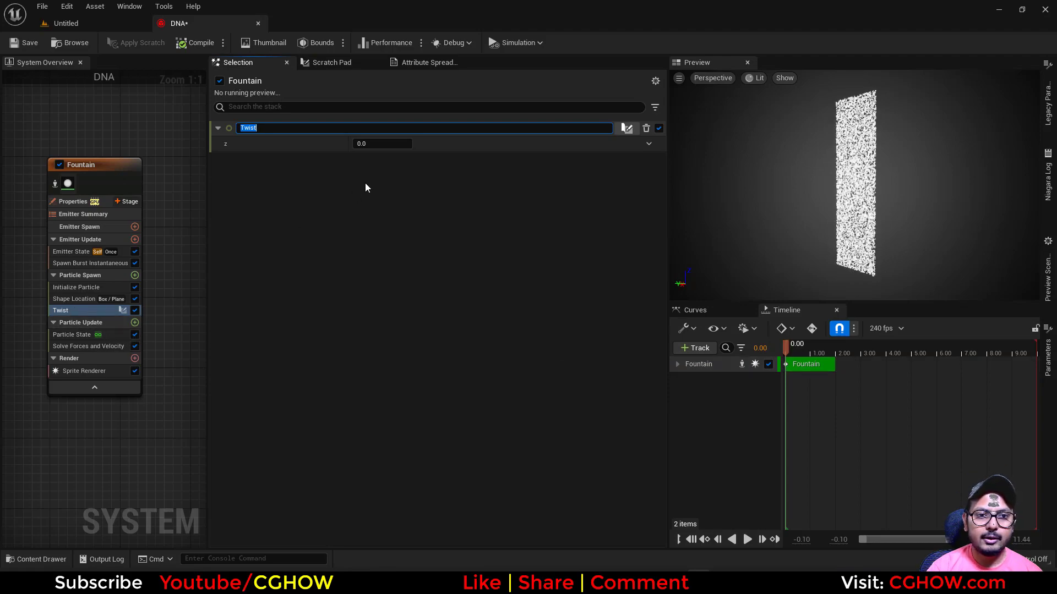
left_click_drag(382, 144, 473, 143)
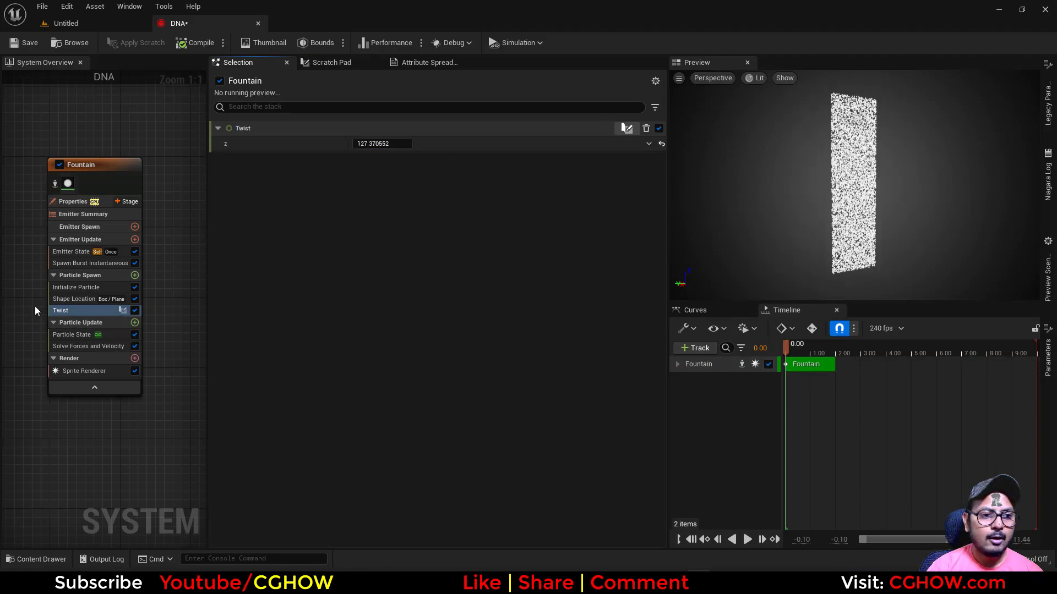
left_click_drag(77, 341, 78, 341)
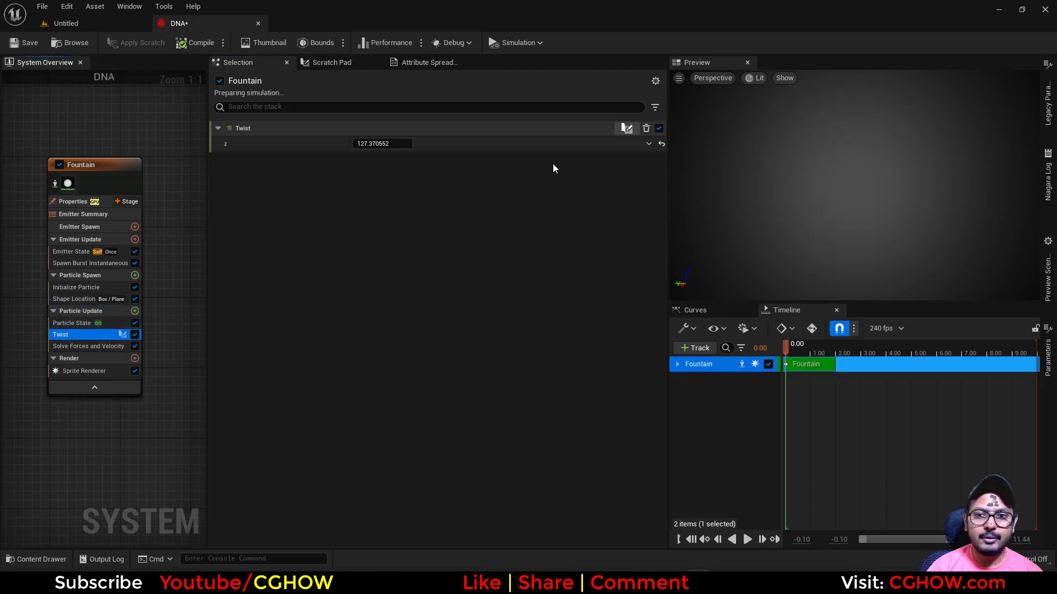
- Drive the Twist module's z with Multiply Float and link its A input to Engine DeltaTime
left_click(650, 145)
type("mul")
left_click(465, 215)
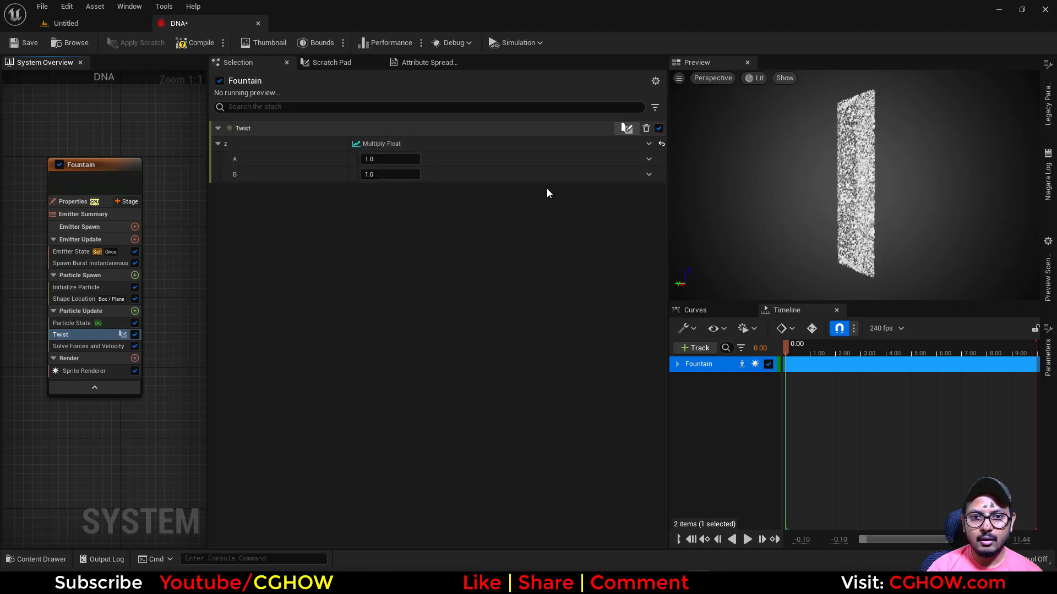
left_click(649, 160)
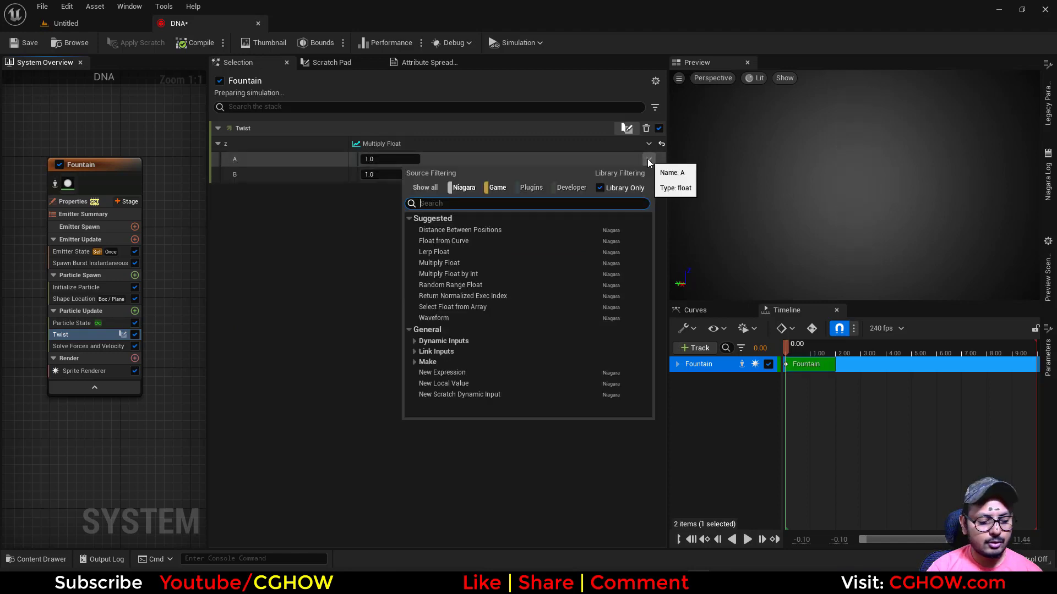
type("delta")
left_click(479, 235)
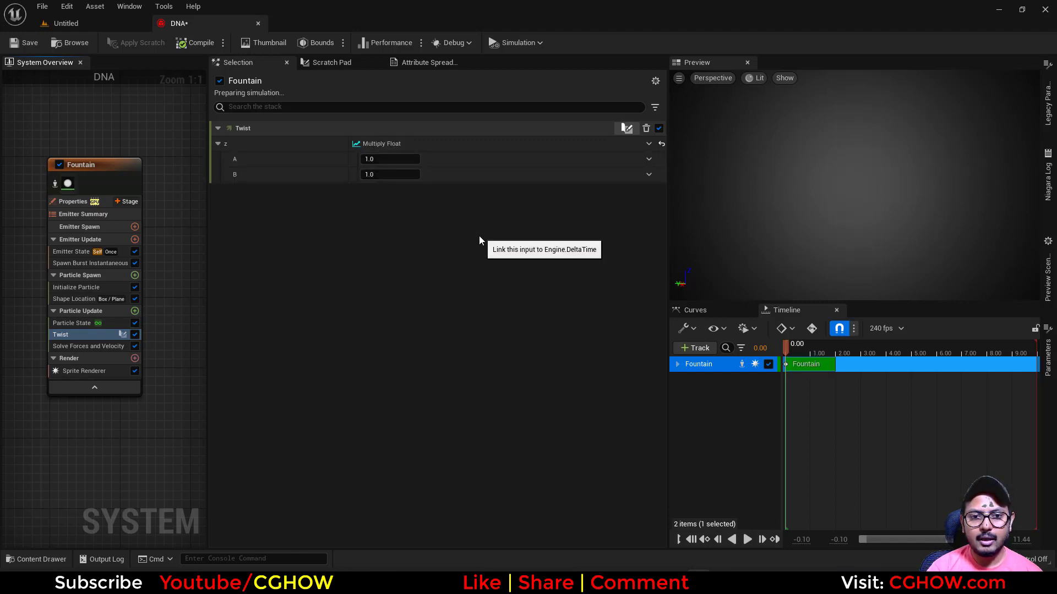
- Set the Multiply Float B input to 200 and play the simulation
left_click(390, 174)
type("200")
left_click(747, 539)
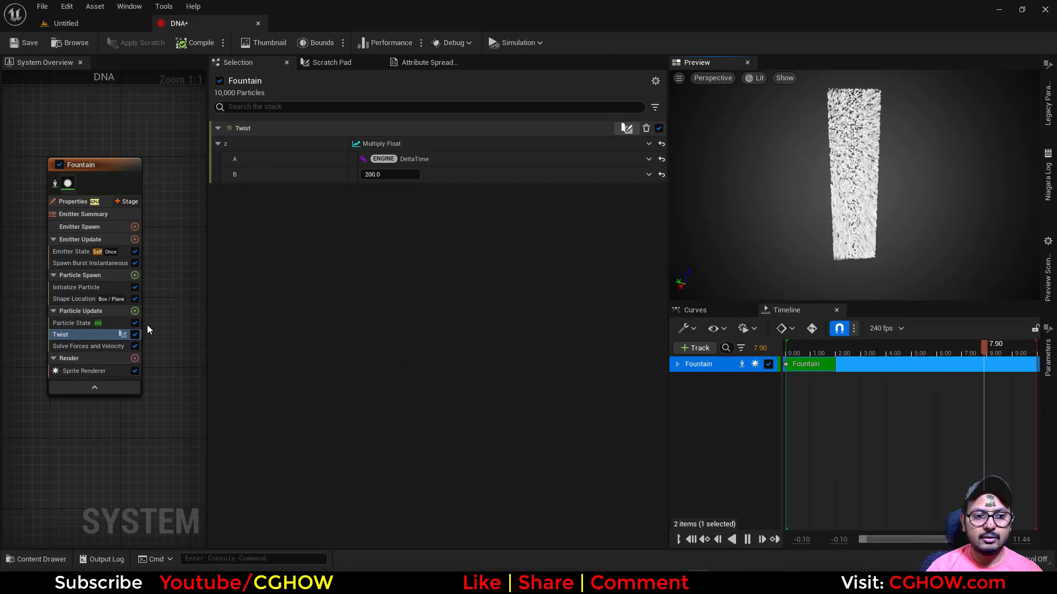
- Return the Twist module to Particle Spawn with z at 0.0 and move the timeline to 0.75
left_click(85, 336)
left_click_drag(85, 302, 85, 302)
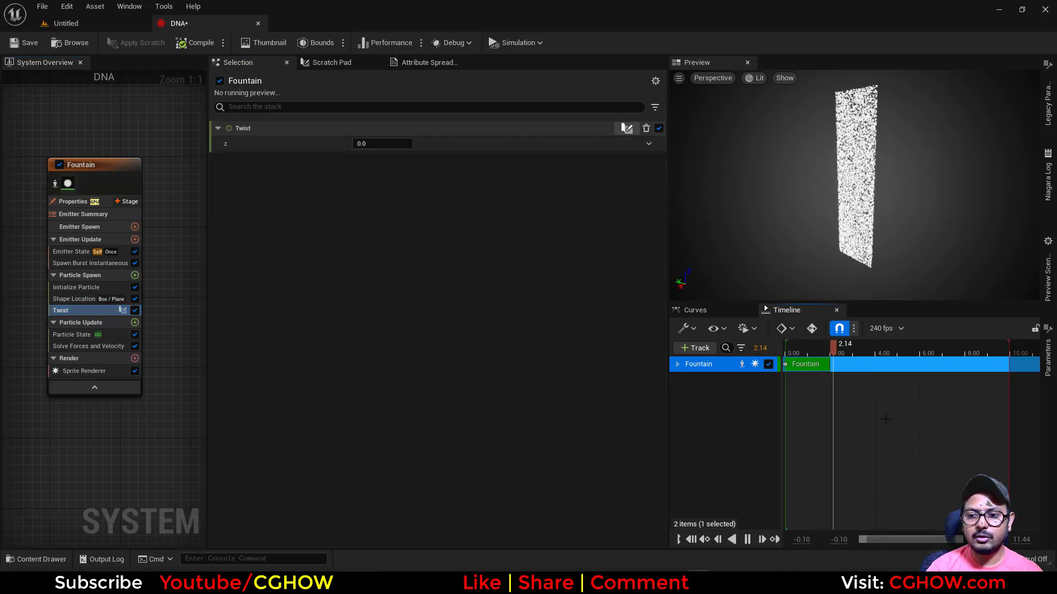
left_click_drag(847, 346, 802, 345)
left_click_drag(851, 143, 844, 134)
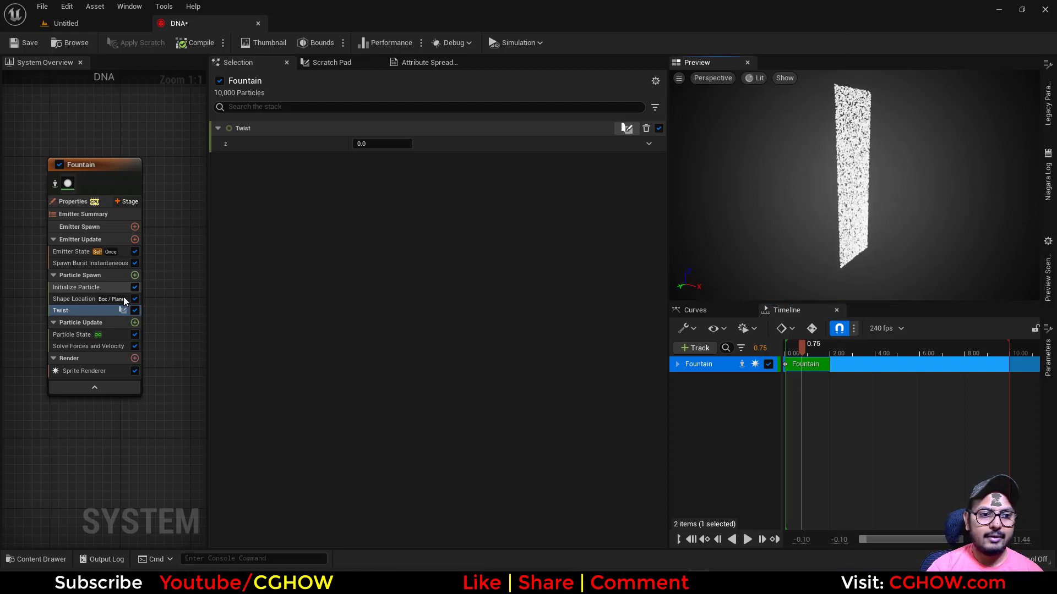
- Examine the Shape Location box's Z size against the height of the particle plane in the preview
left_click(60, 298)
left_click(510, 202)
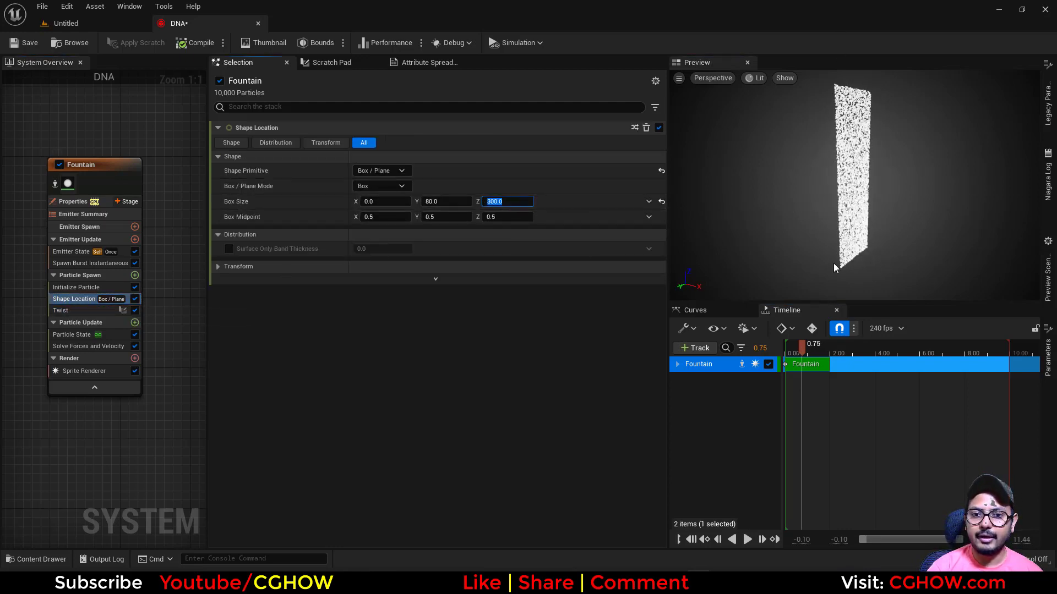
left_click_drag(857, 242, 809, 241)
- Drive the z input of the Twist module in Particle Spawn with Multiply Float
left_click(81, 309)
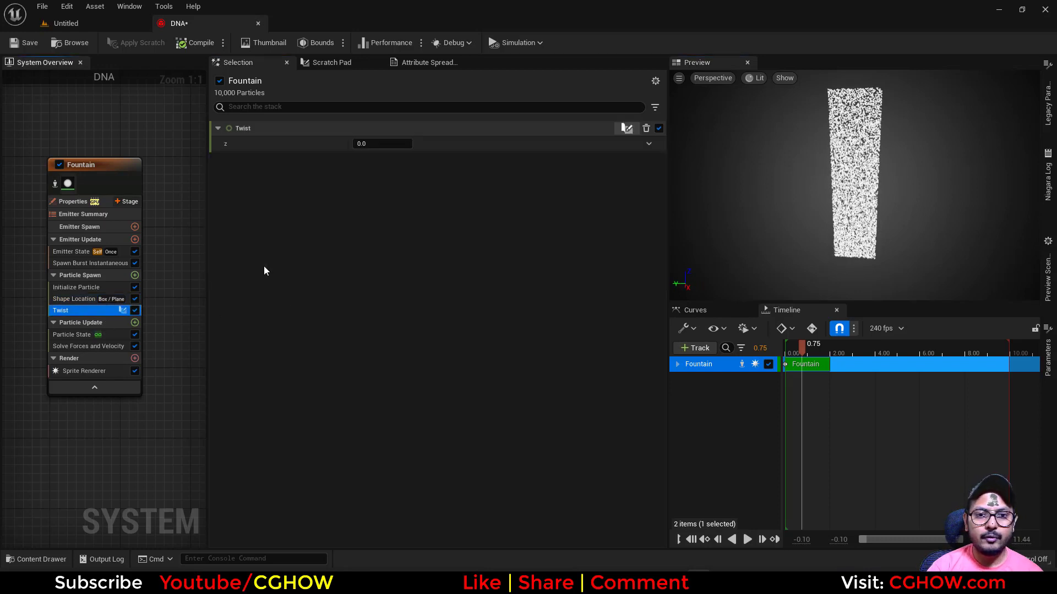
left_click(649, 143)
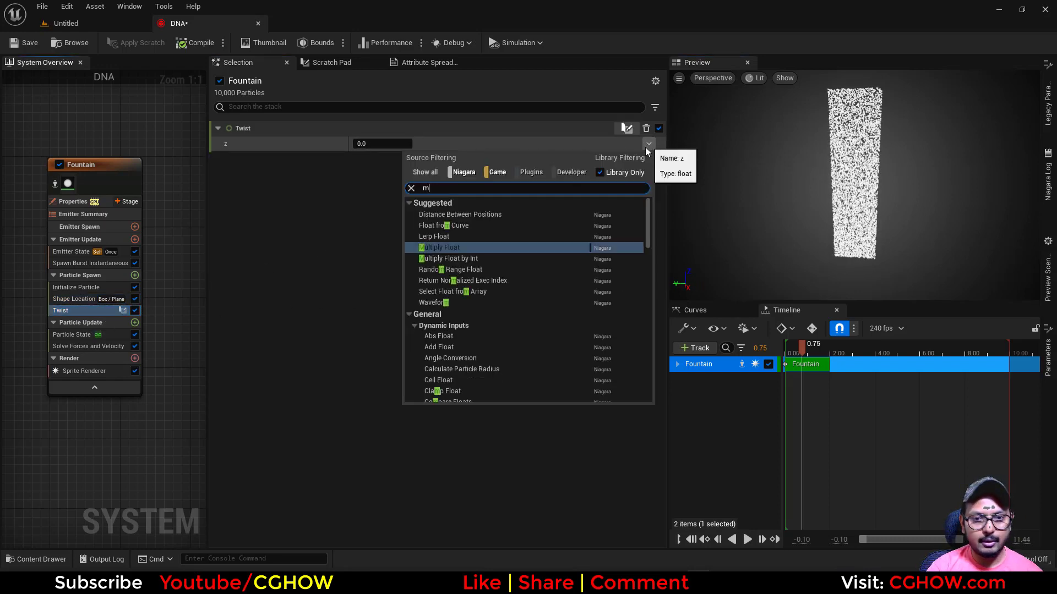
type("multiply")
left_click(454, 210)
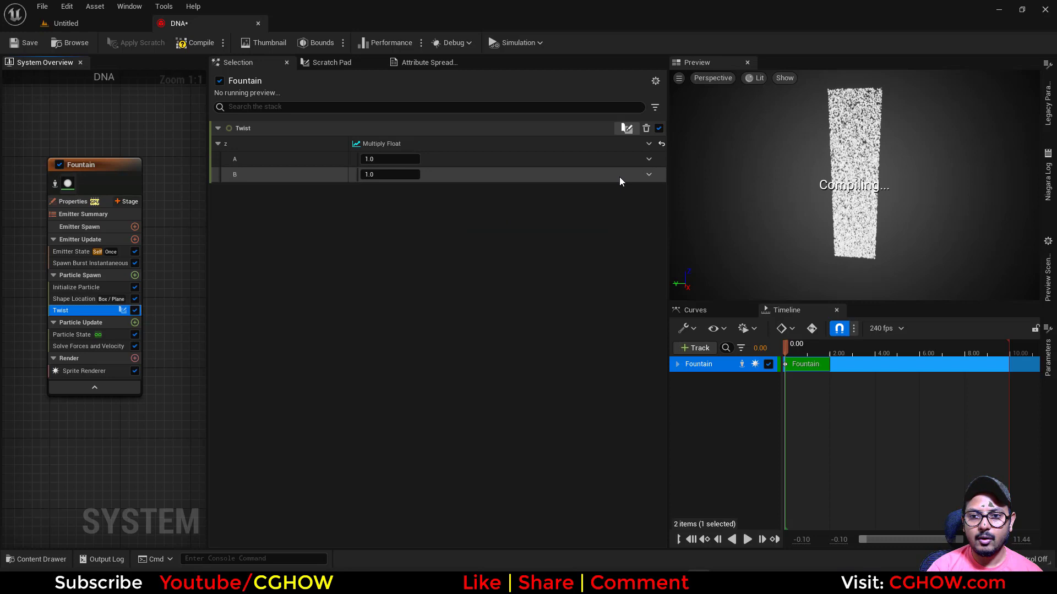
- Assign Make Float from Vector to the A input of Multiply Float and open its Channel options
left_click(647, 160)
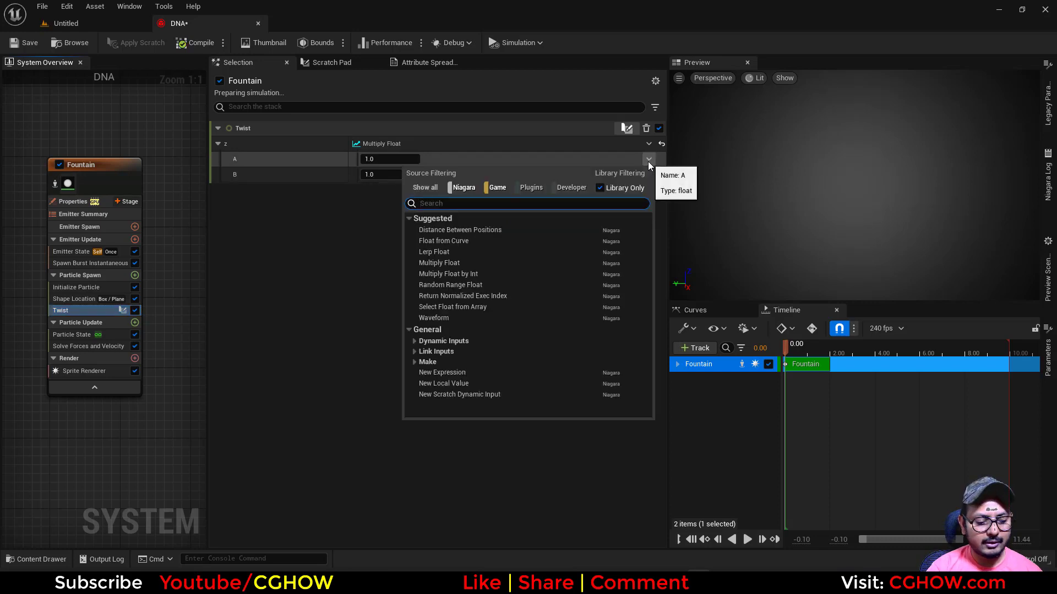
type("vec")
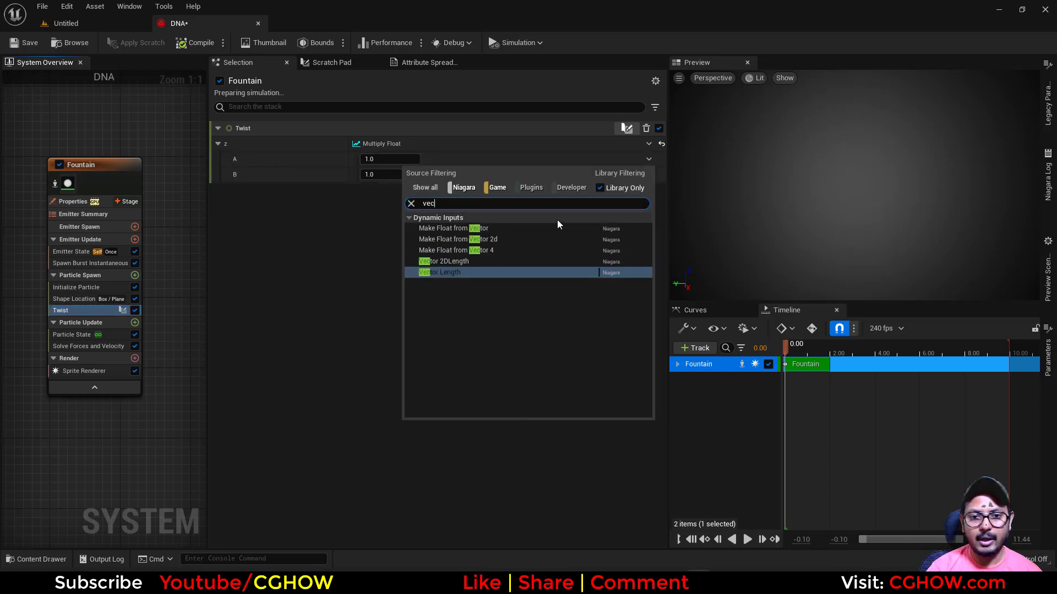
left_click(458, 232)
left_click(389, 189)
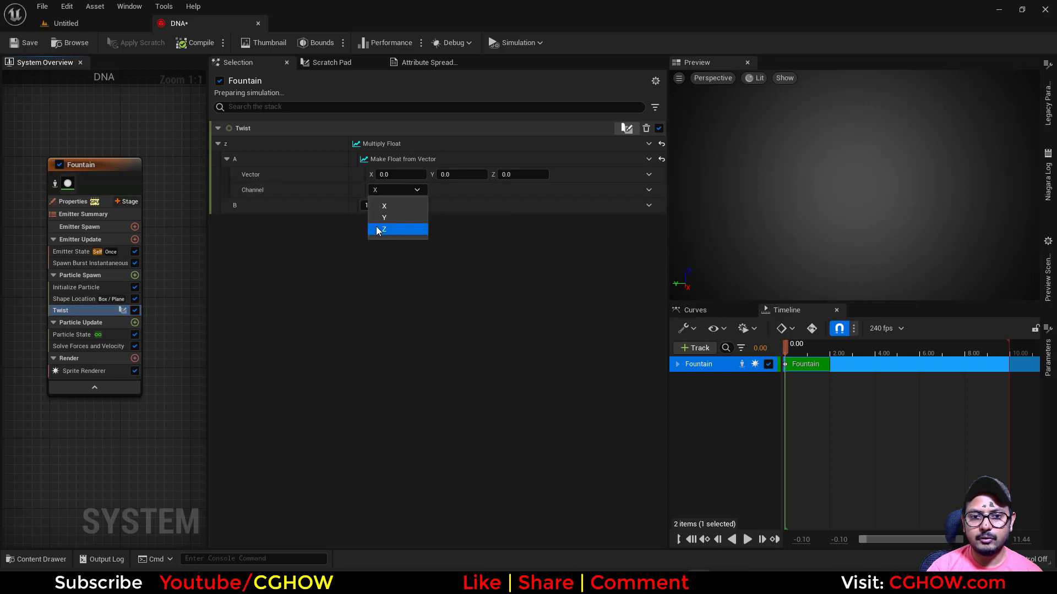